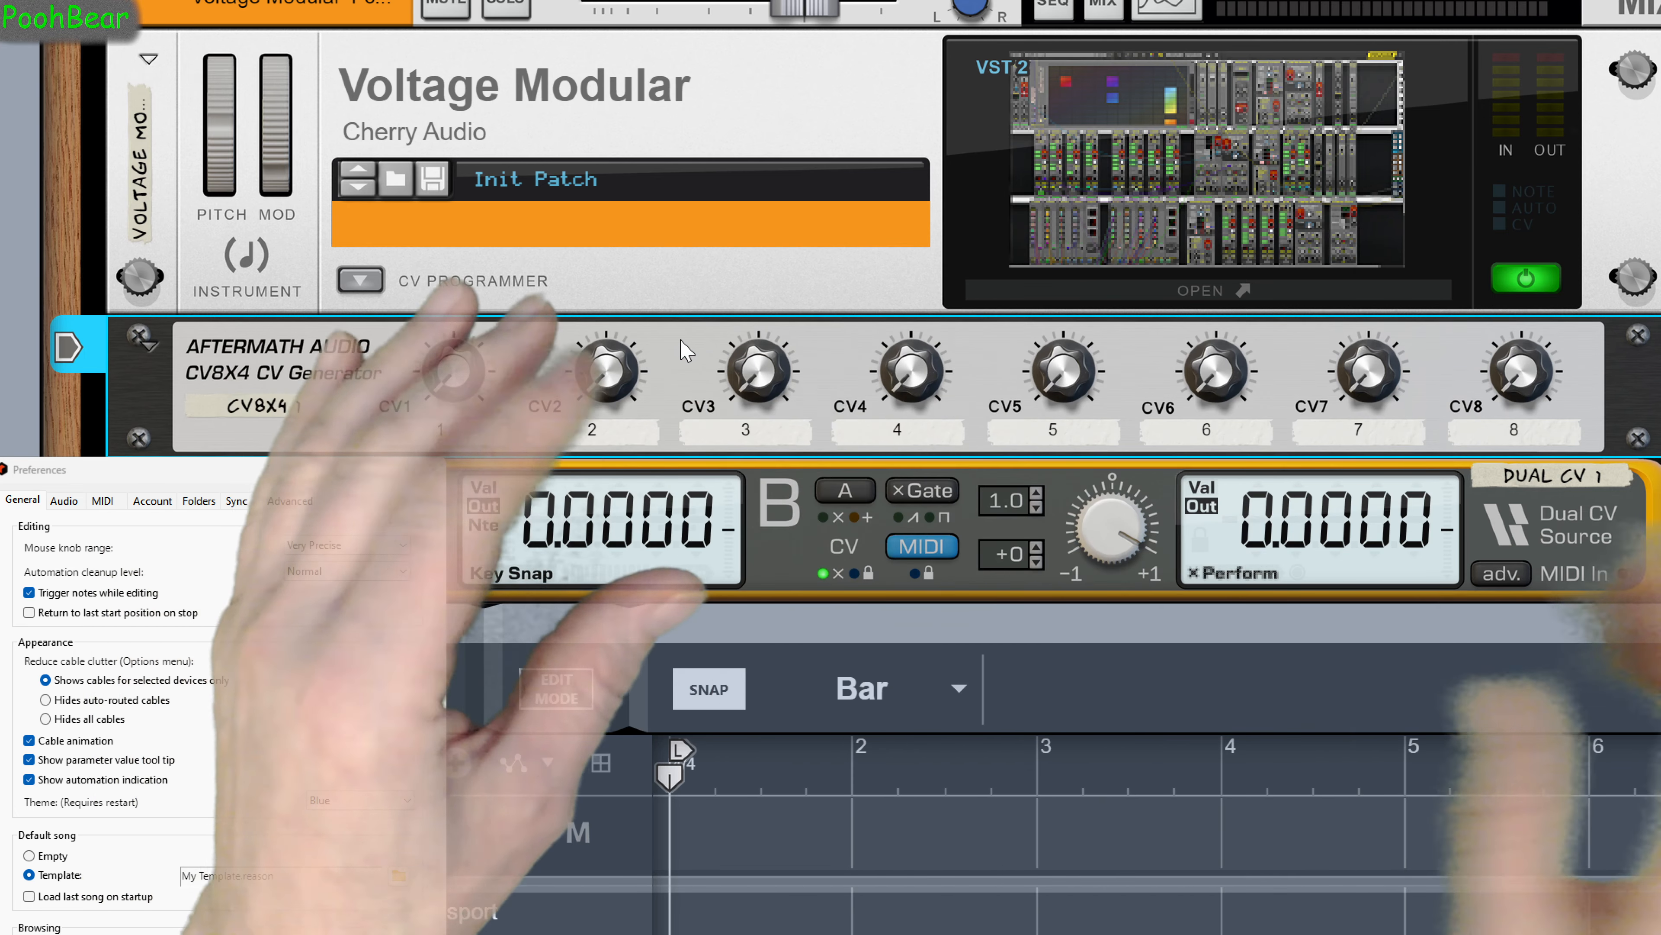
# Nudge the CV1 knob on the CV8X4 up in its finest increments and partway back down.
pyautogui.moveTo(621, 363)
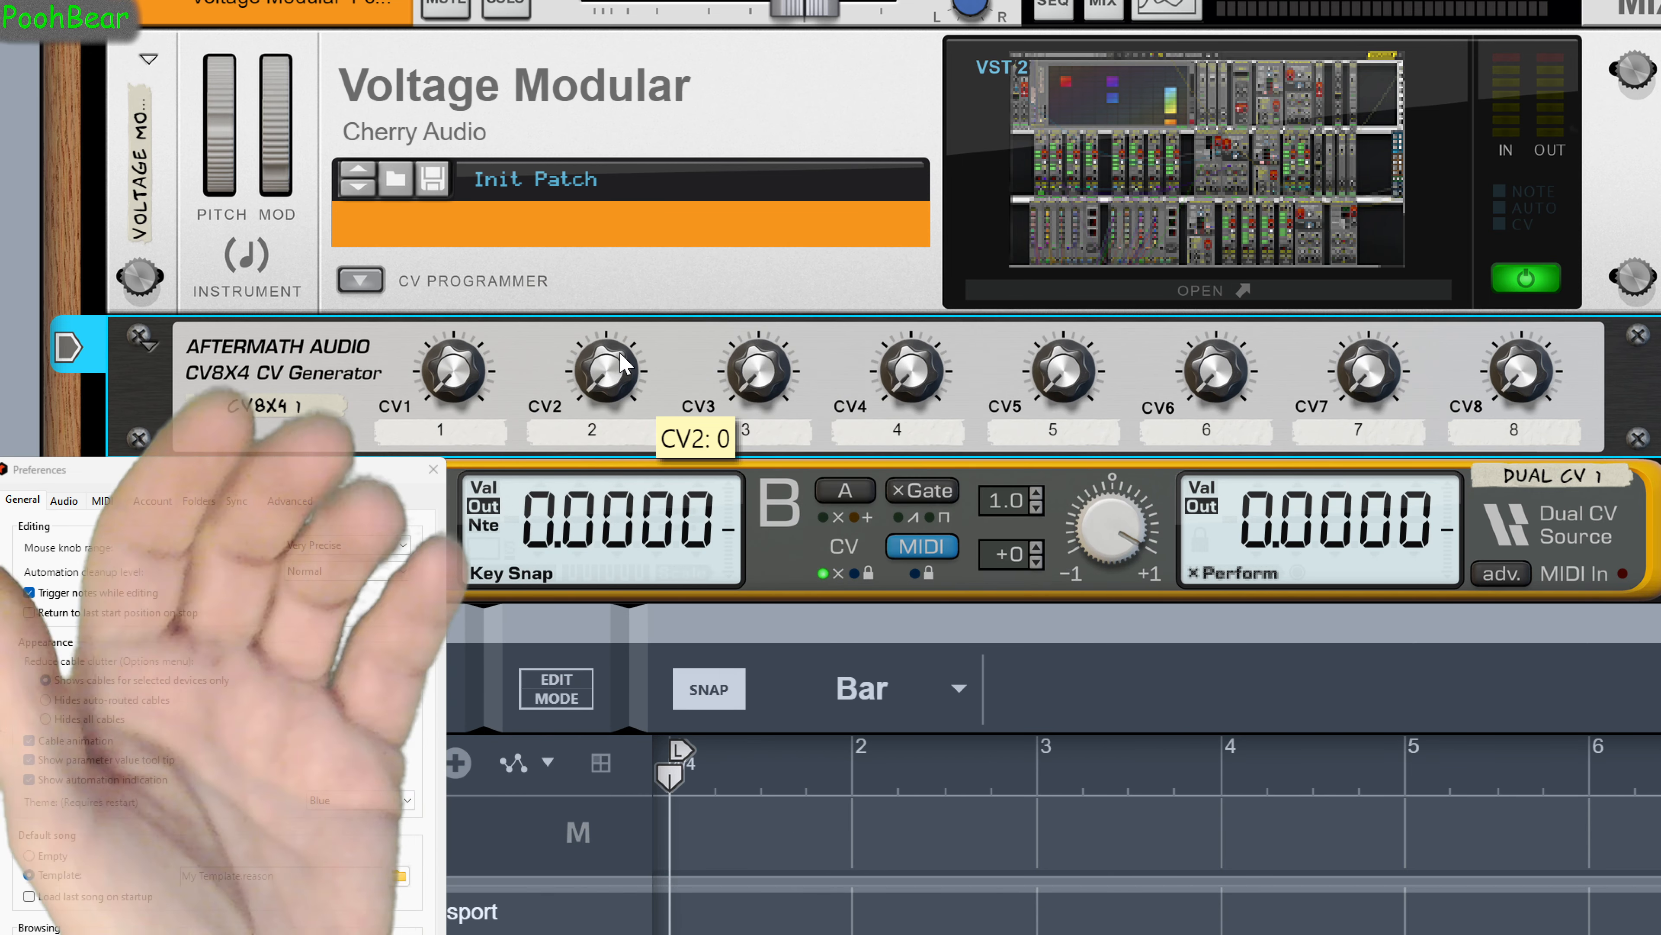
pyautogui.click(609, 379)
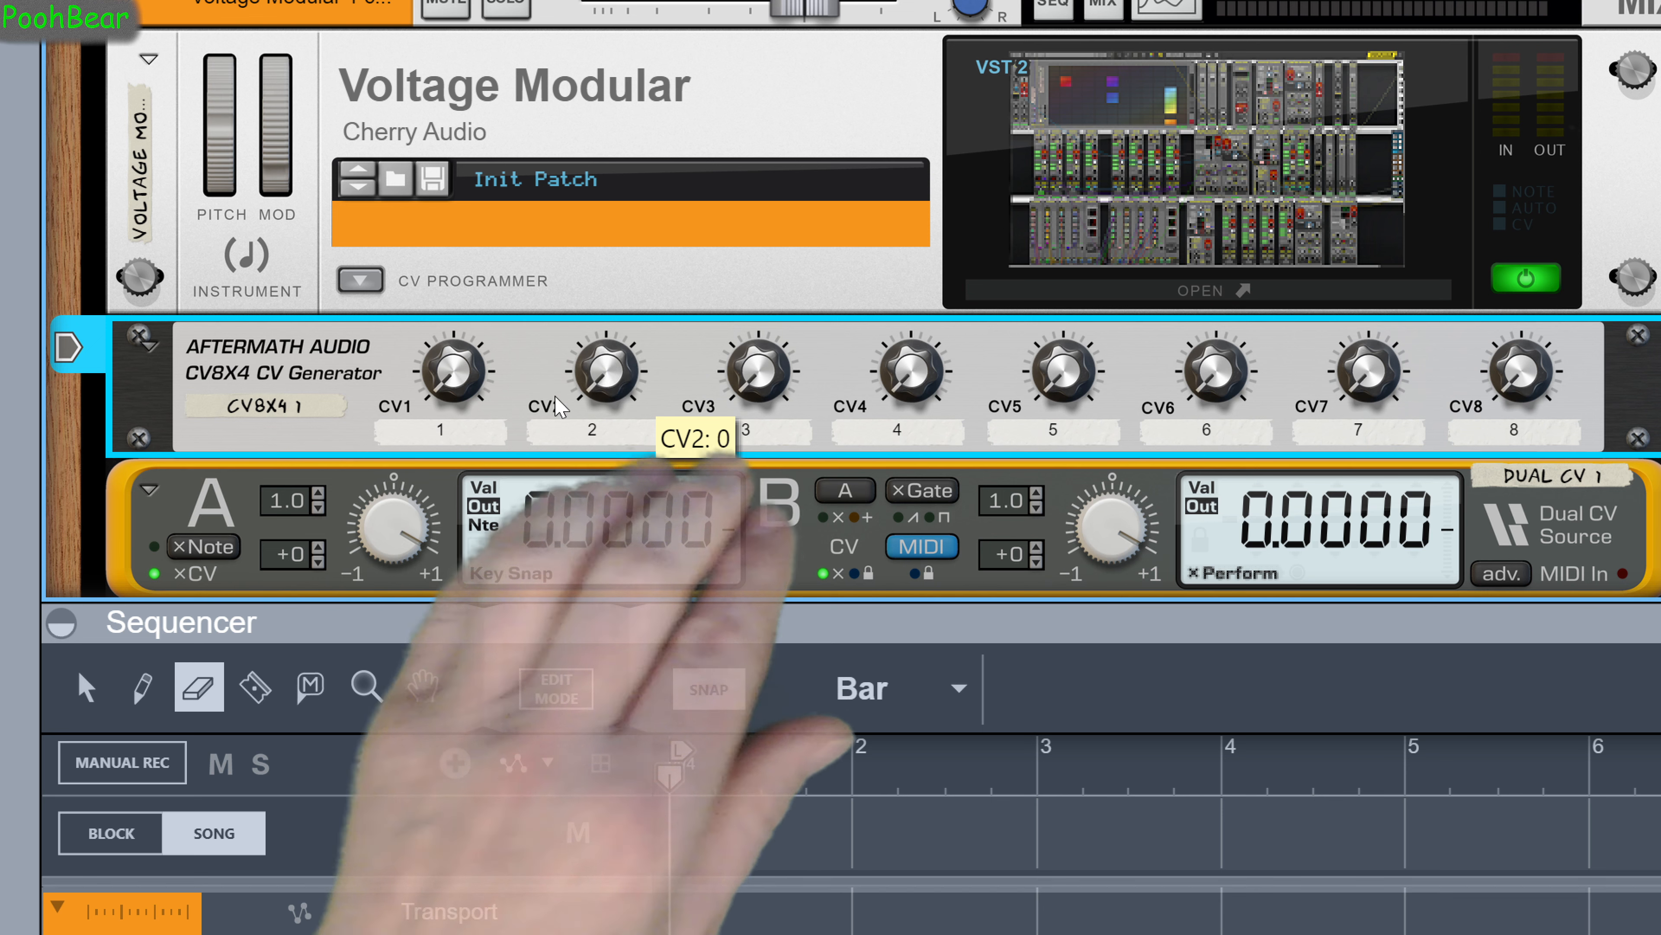
pyautogui.moveTo(462, 386)
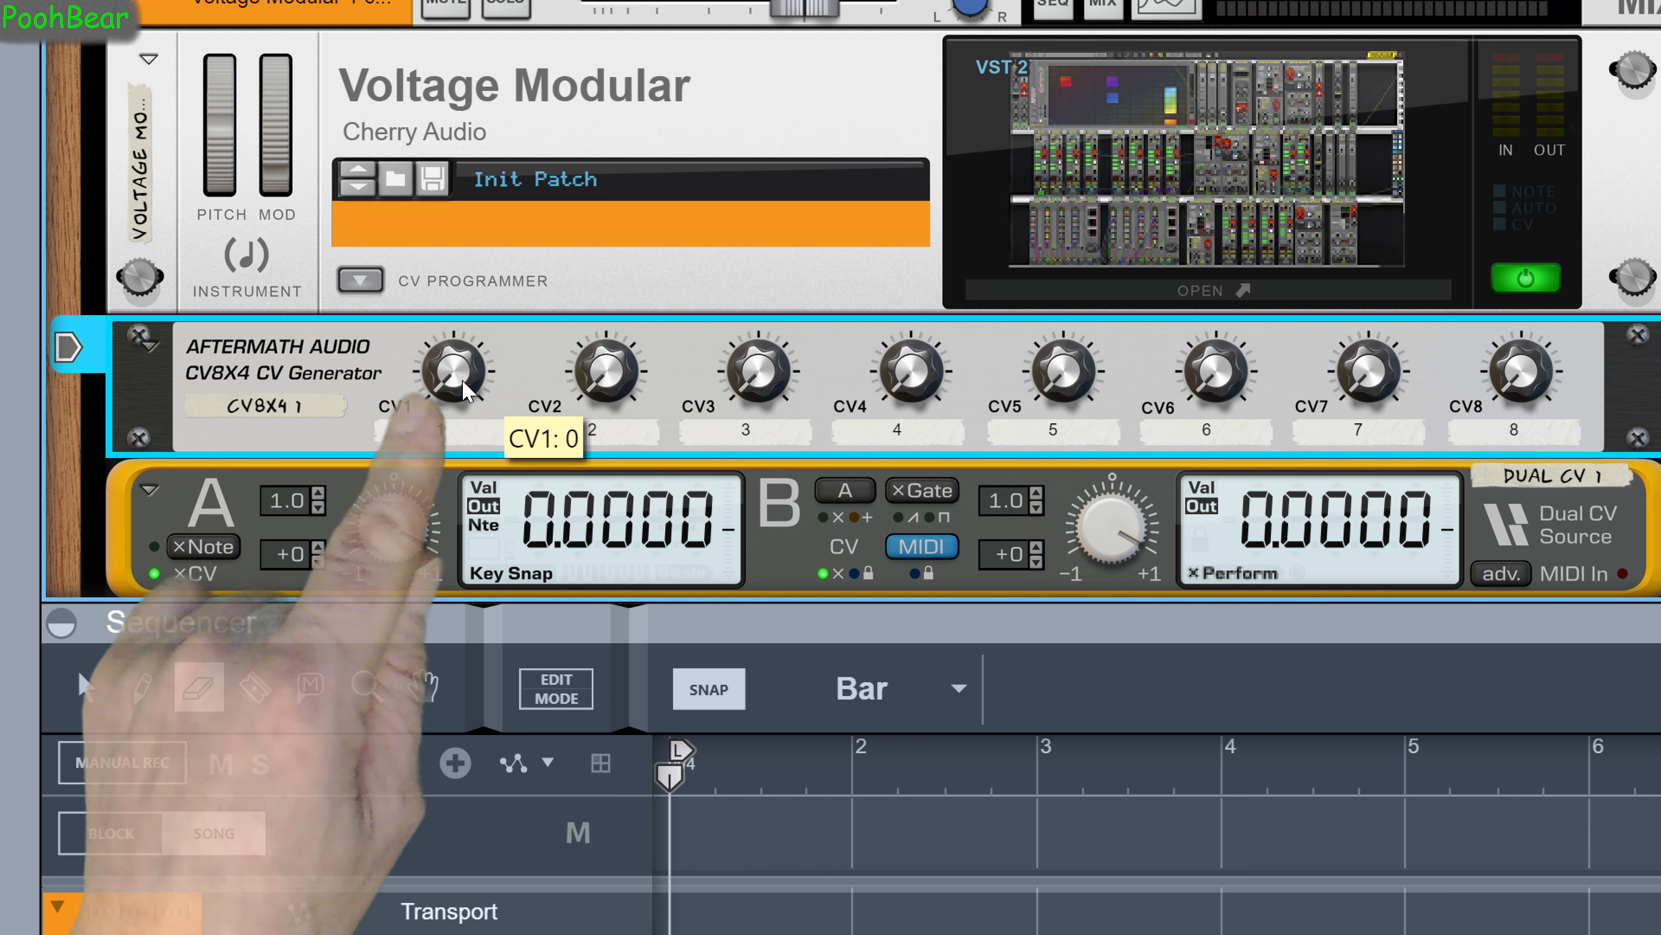
pyautogui.moveTo(463, 381); pyautogui.dragTo(463, 376)
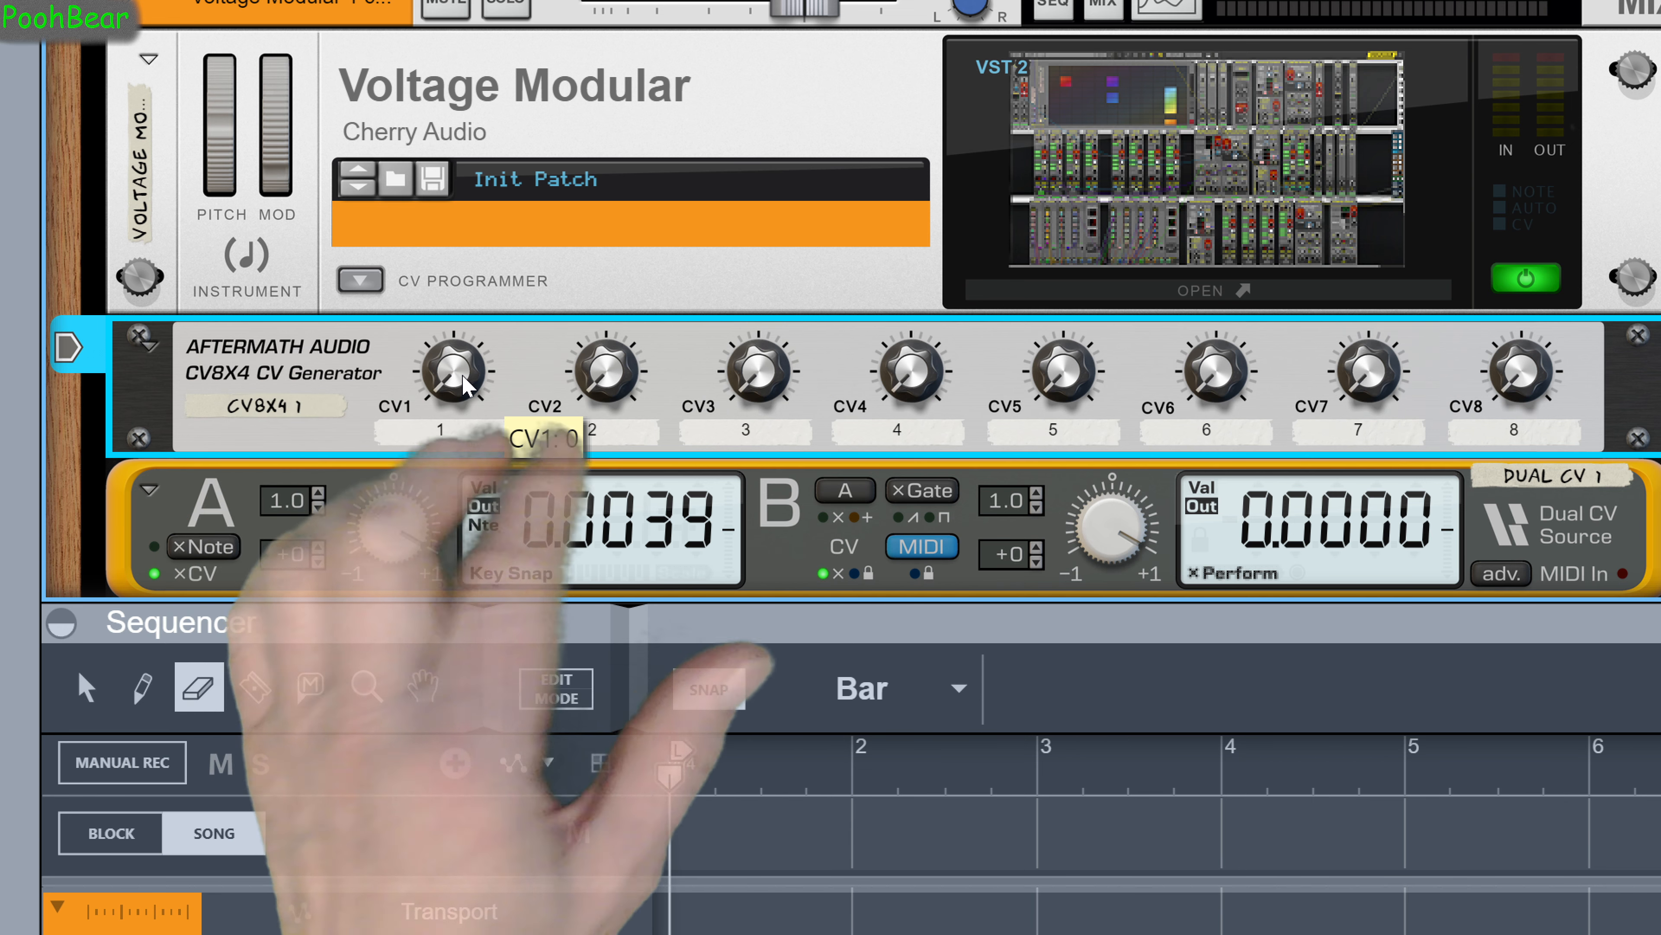
pyautogui.scroll(1, 463, 383)
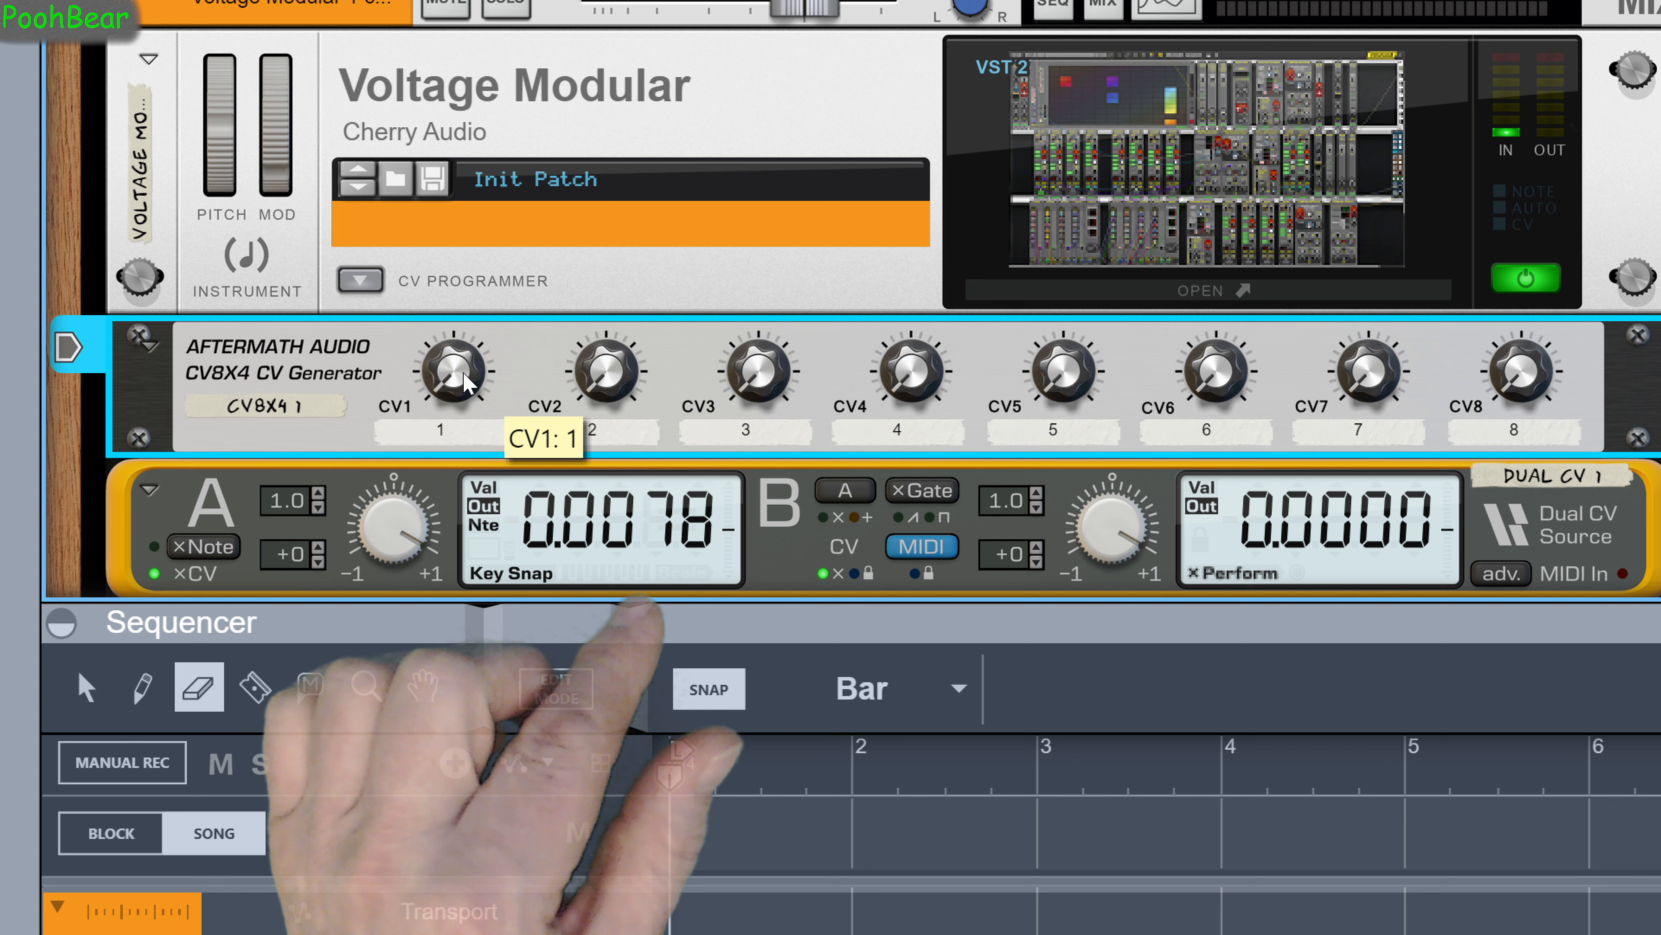
pyautogui.scroll(1, 462, 383)
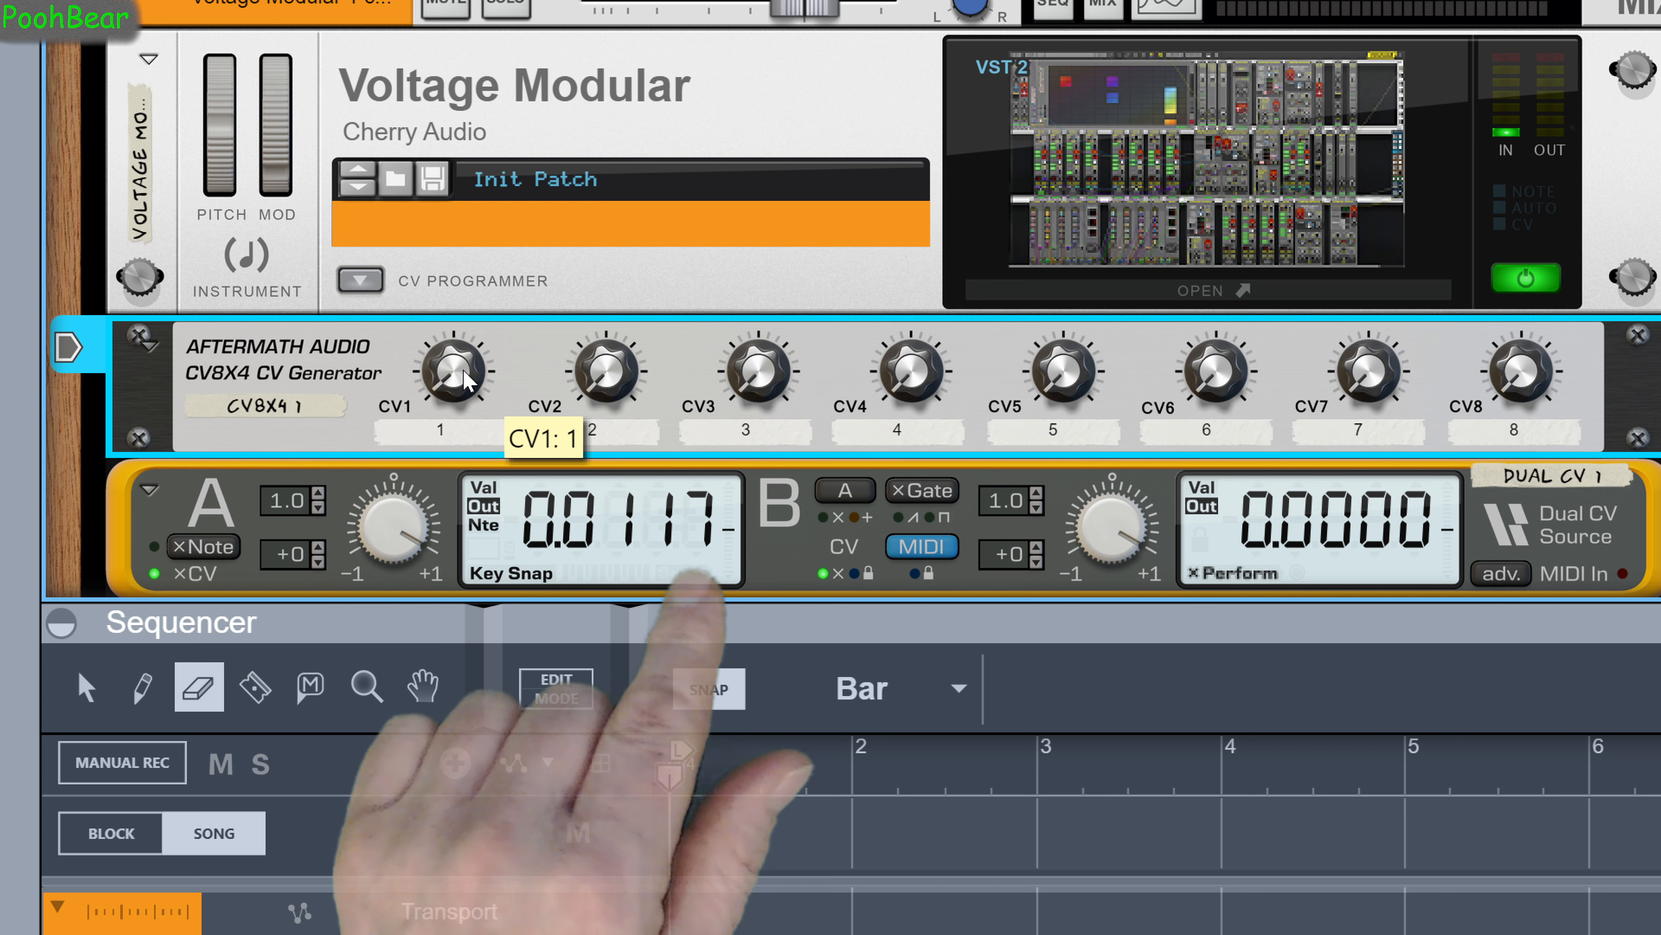
pyautogui.scroll(1, 463, 383)
pyautogui.scroll(-1, 463, 383)
pyautogui.scroll(-1, 463, 383)
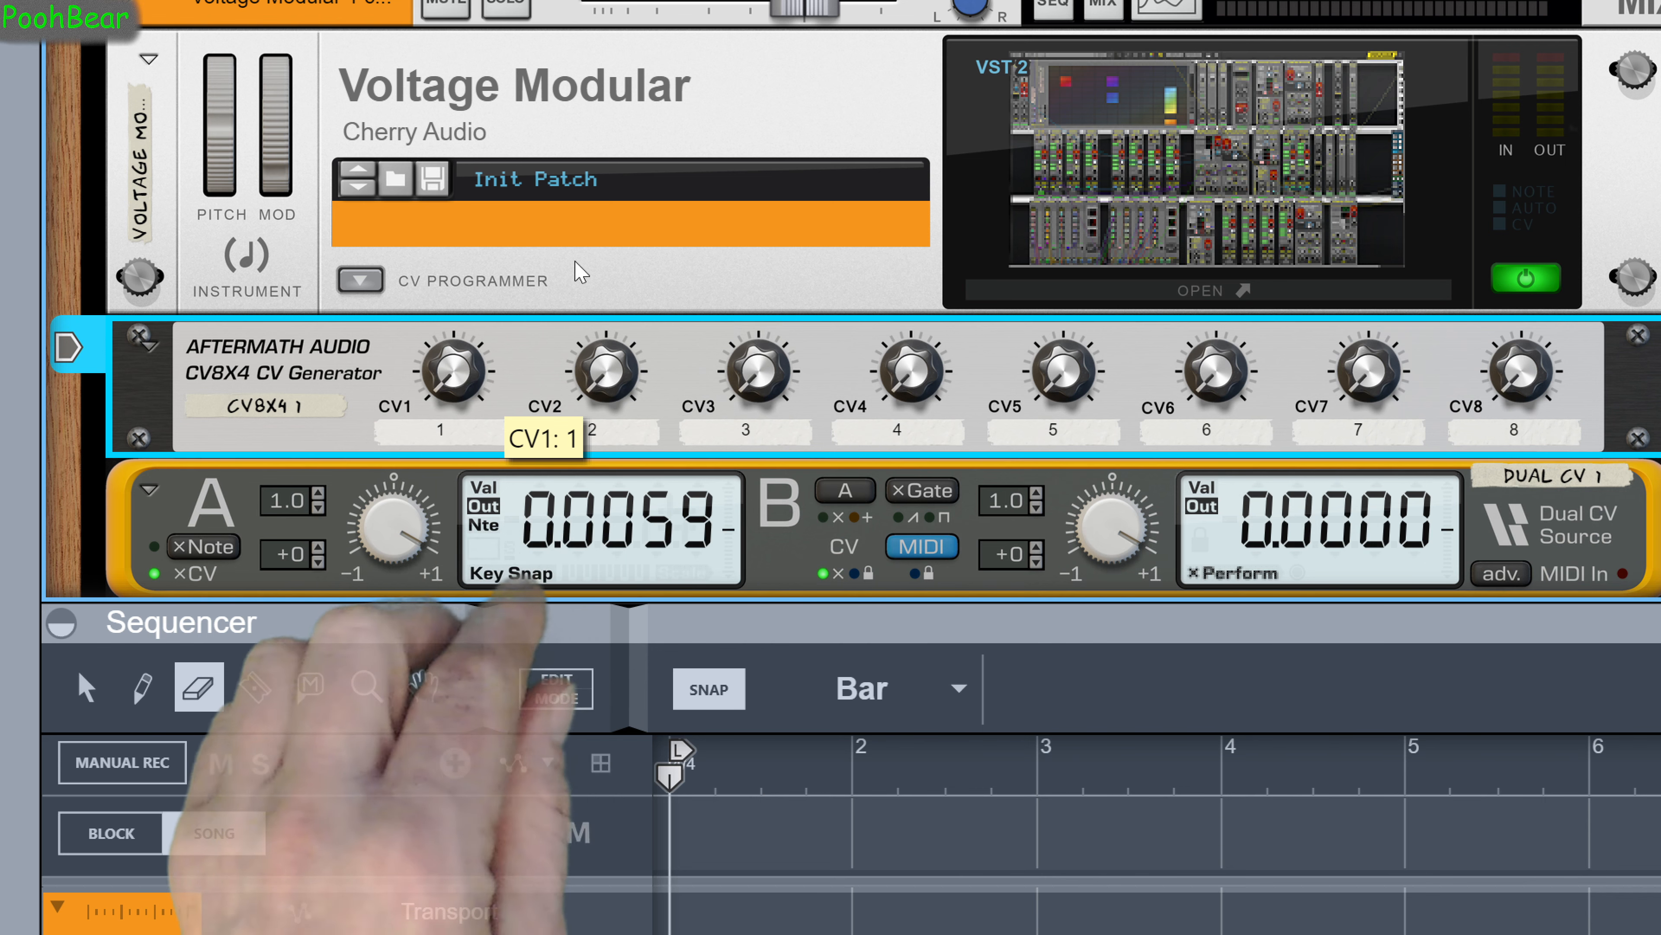
# Add a sequencer automation lane for CV1 of the CV8X4 and create a three-bar clip in it starting at bar 1.
pyautogui.moveTo(445, 378); pyautogui.dragTo(458, 383)
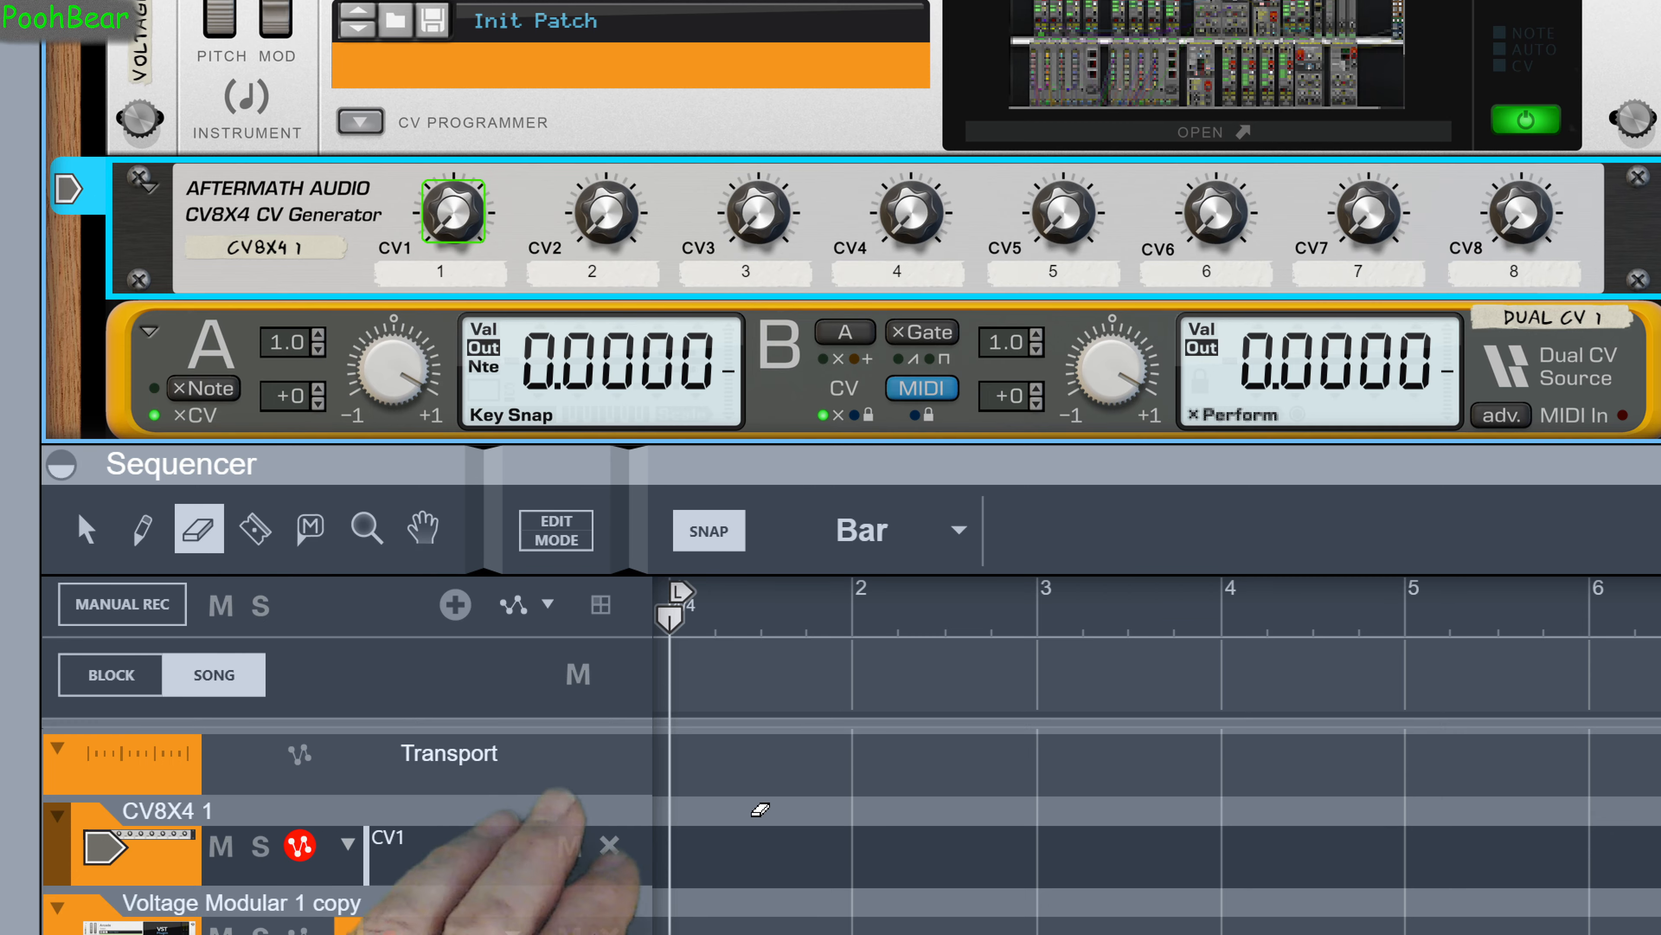
pyautogui.press('w')
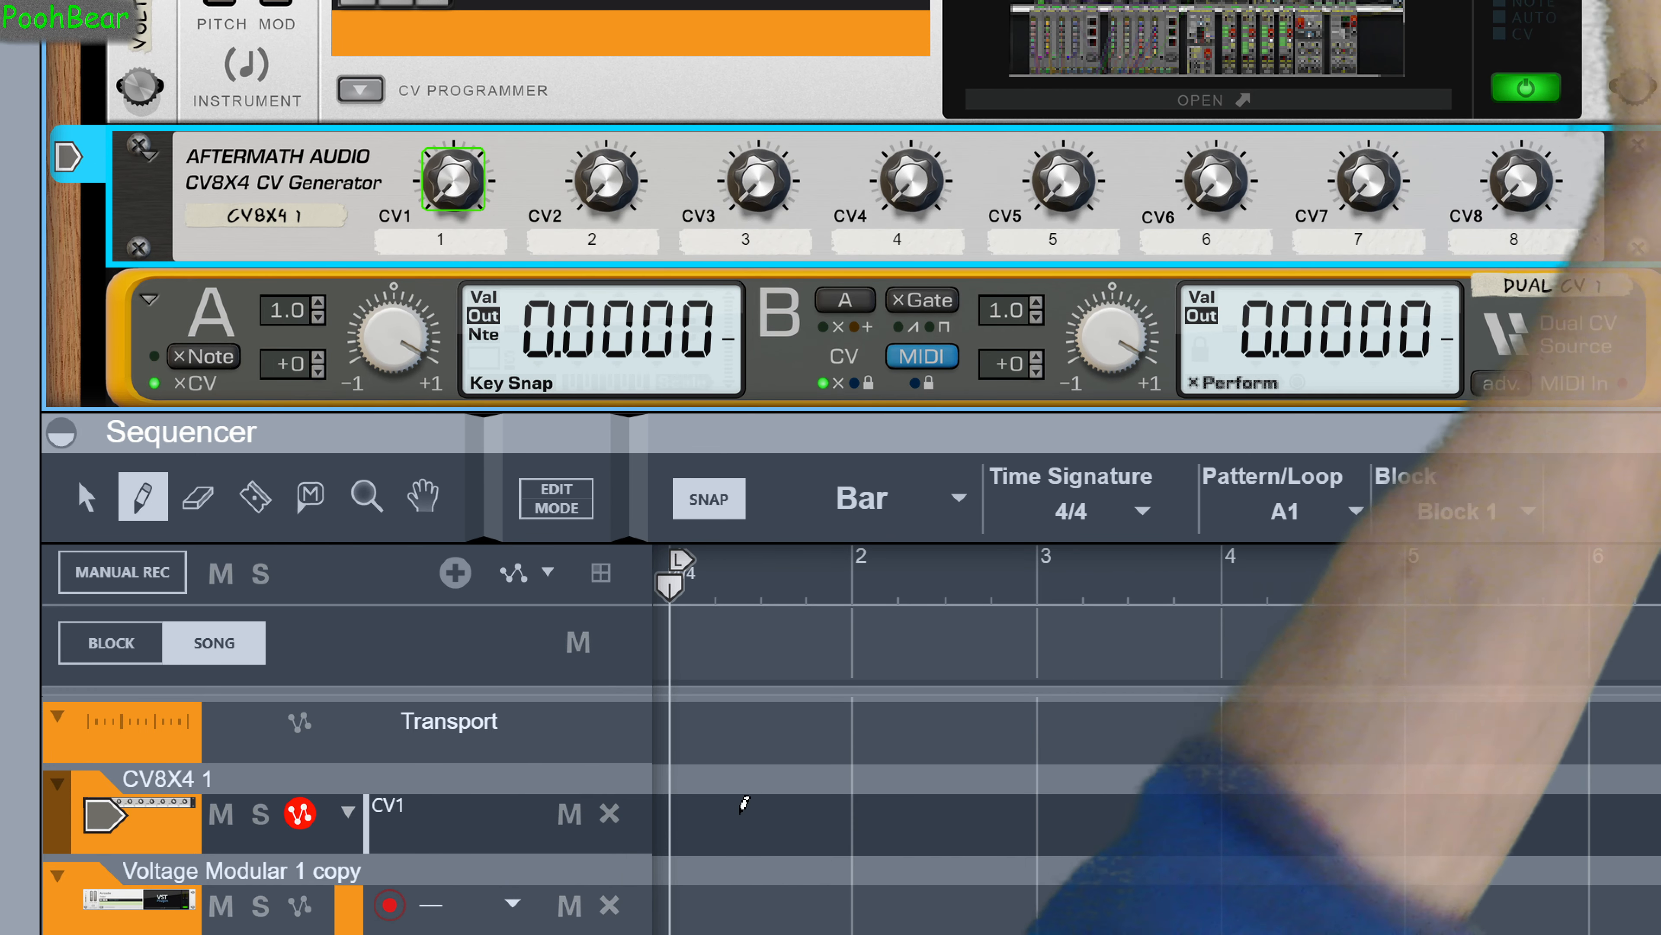
pyautogui.click(739, 808)
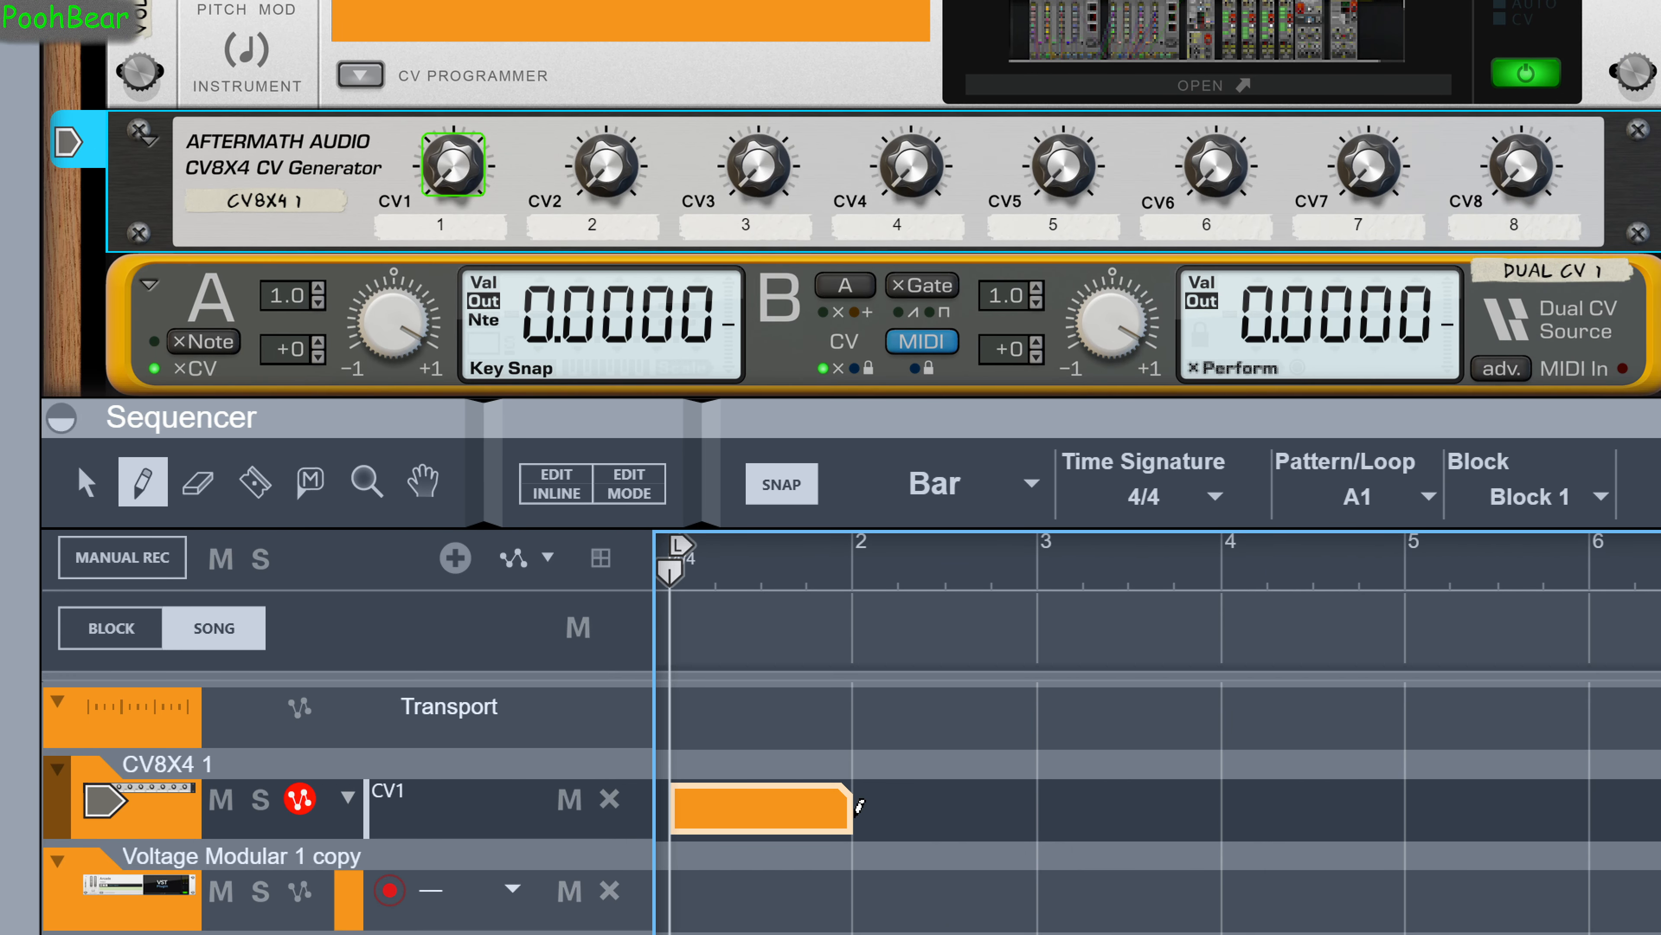
pyautogui.press('q')
pyautogui.click(837, 805)
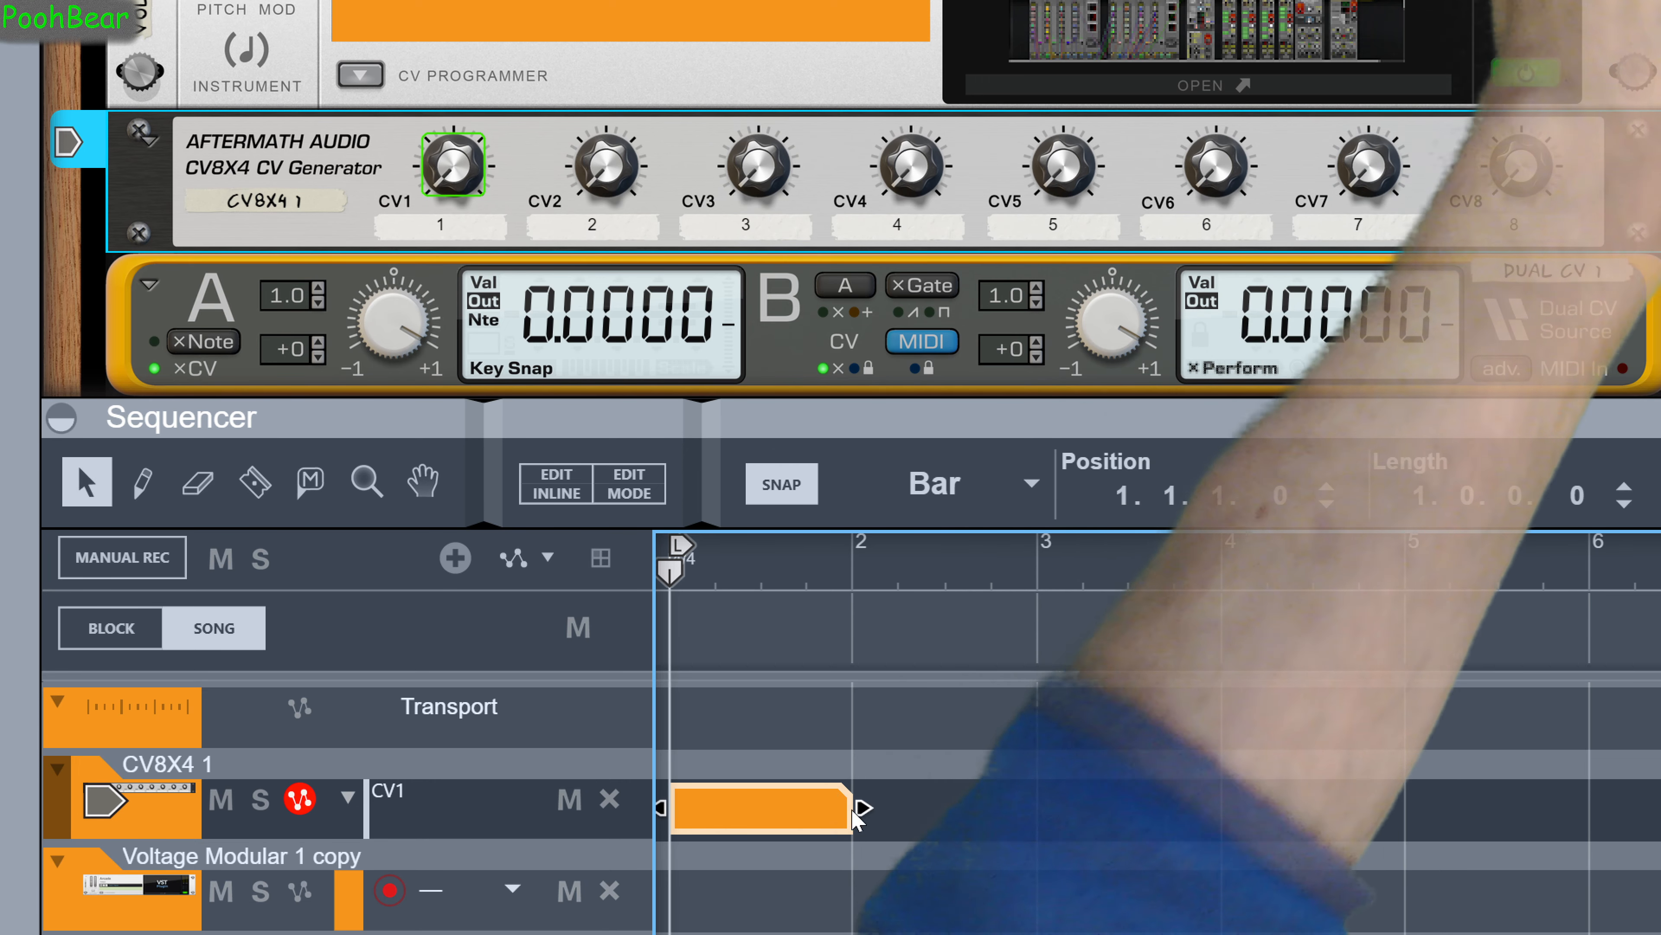
pyautogui.moveTo(869, 806); pyautogui.dragTo(1120, 833)
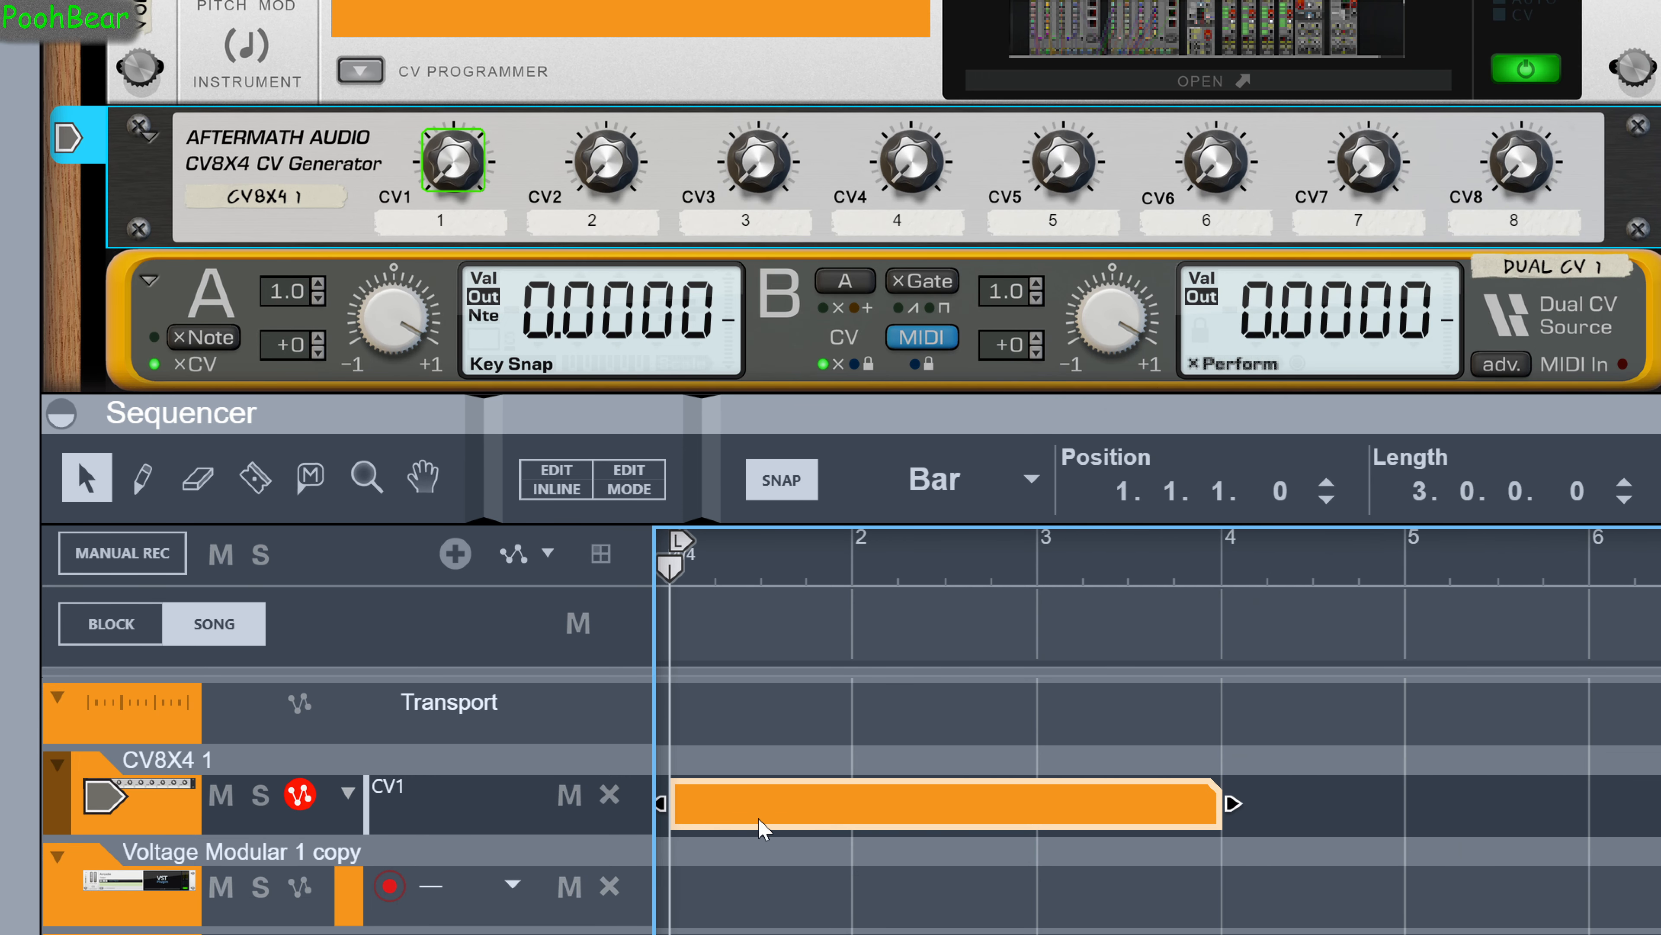
# Open the CV1 clip for inline editing and try to set the lane's static value to 0.001.
pyautogui.doubleClick(741, 812)
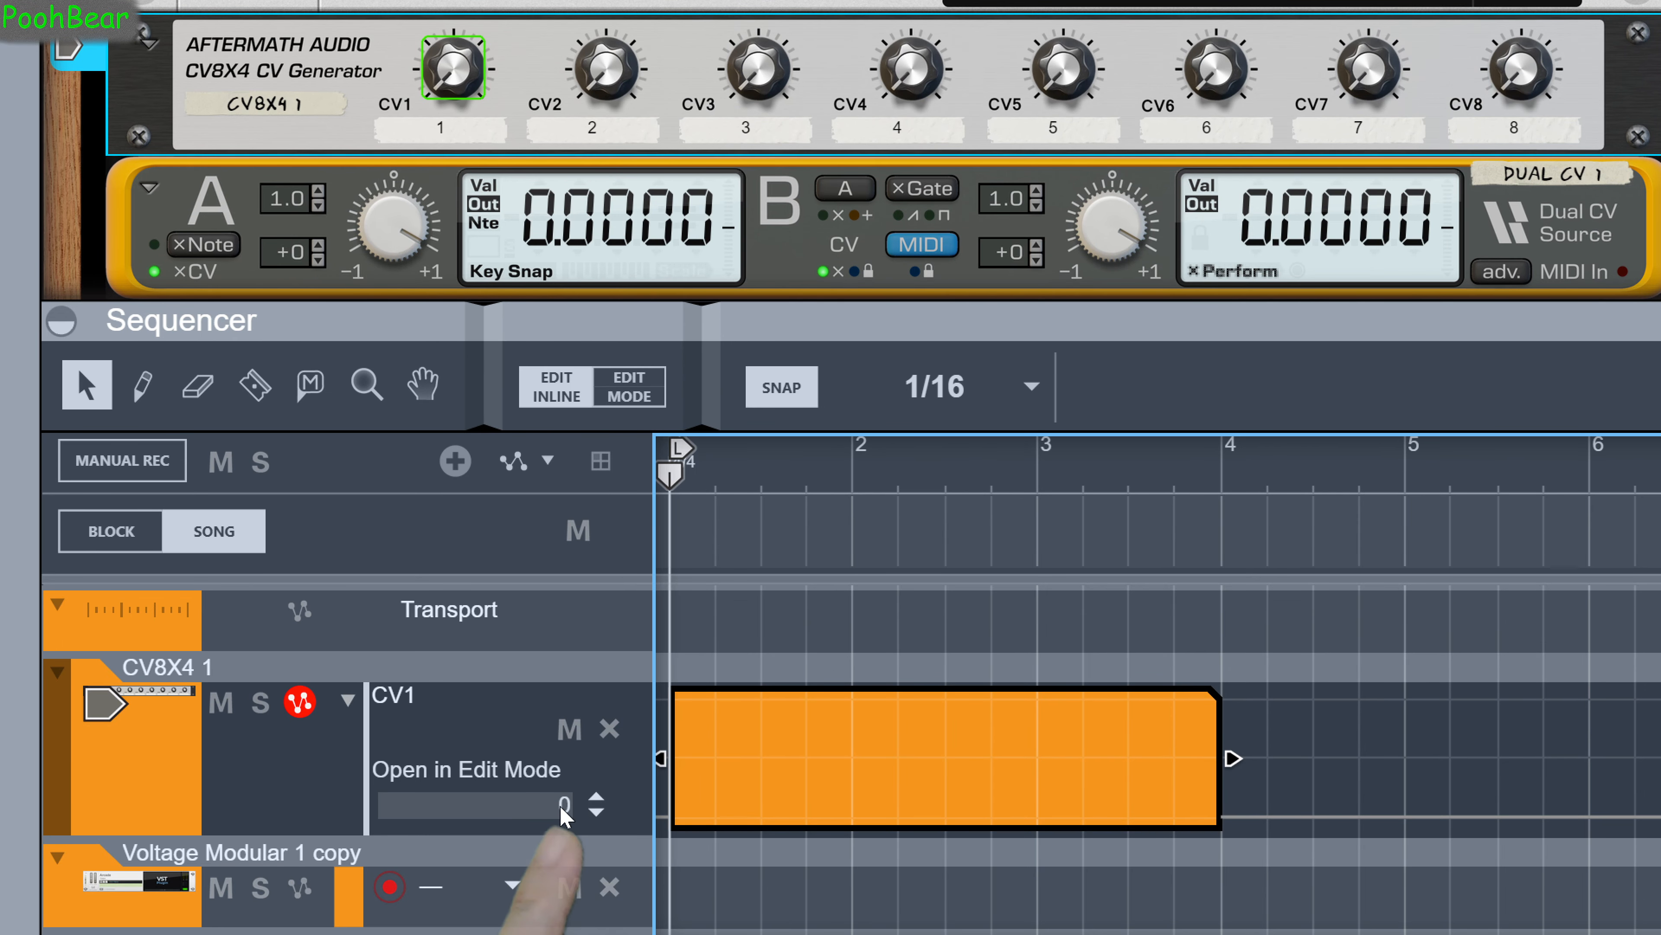
pyautogui.click(562, 806)
pyautogui.click(564, 807)
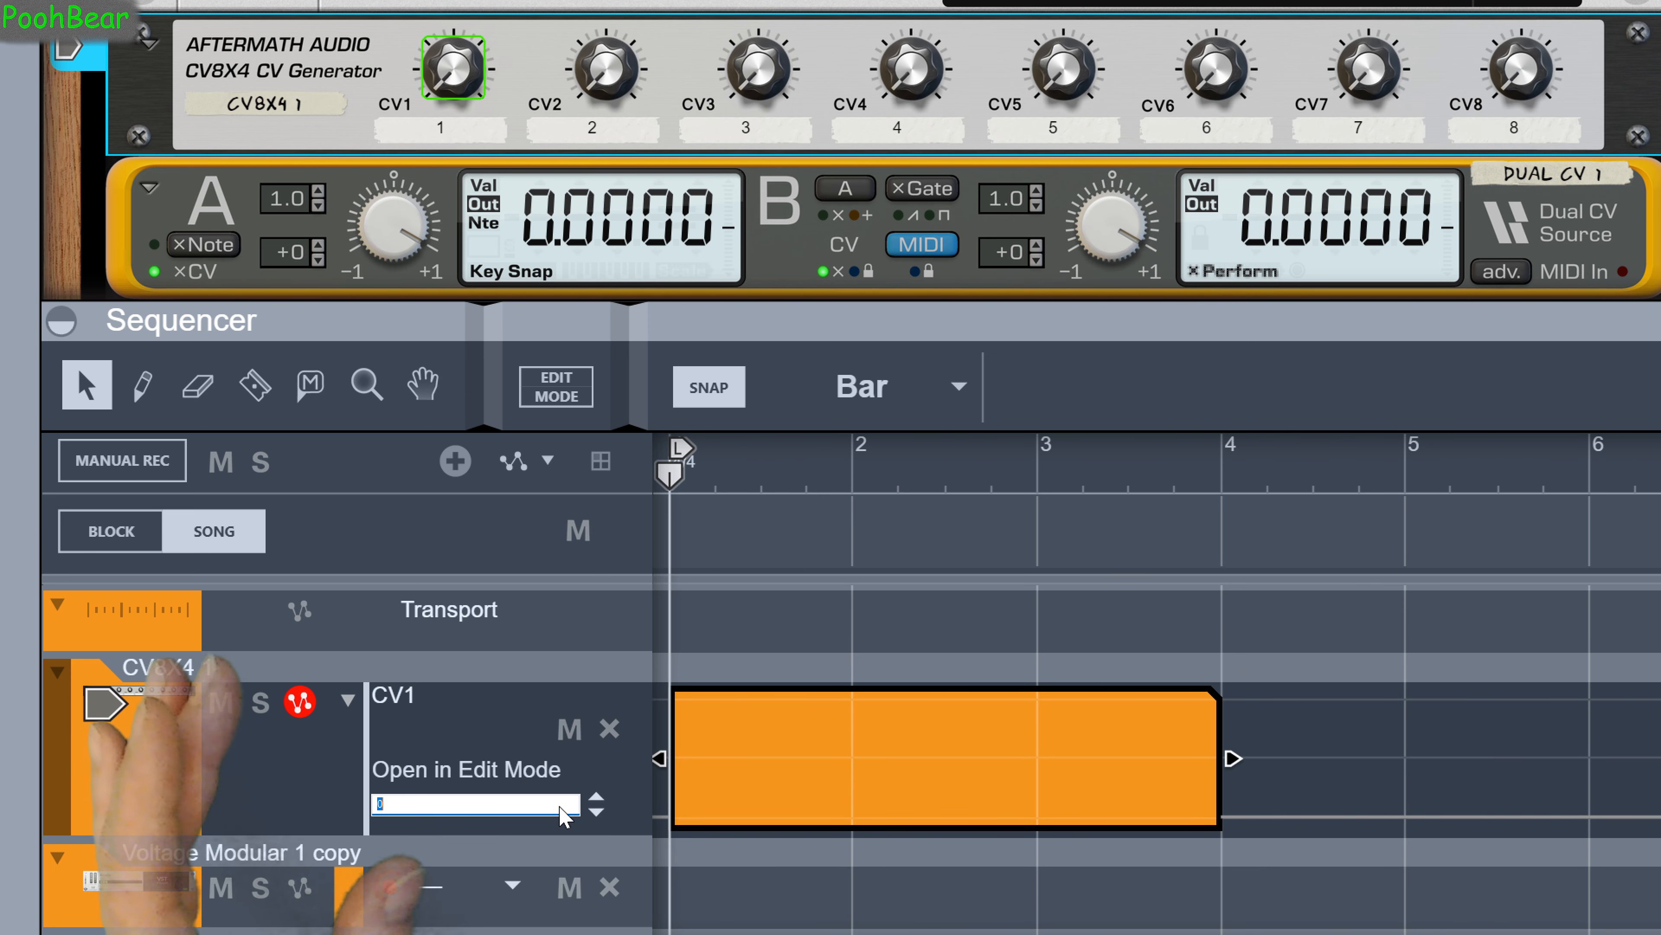
pyautogui.write('0.')
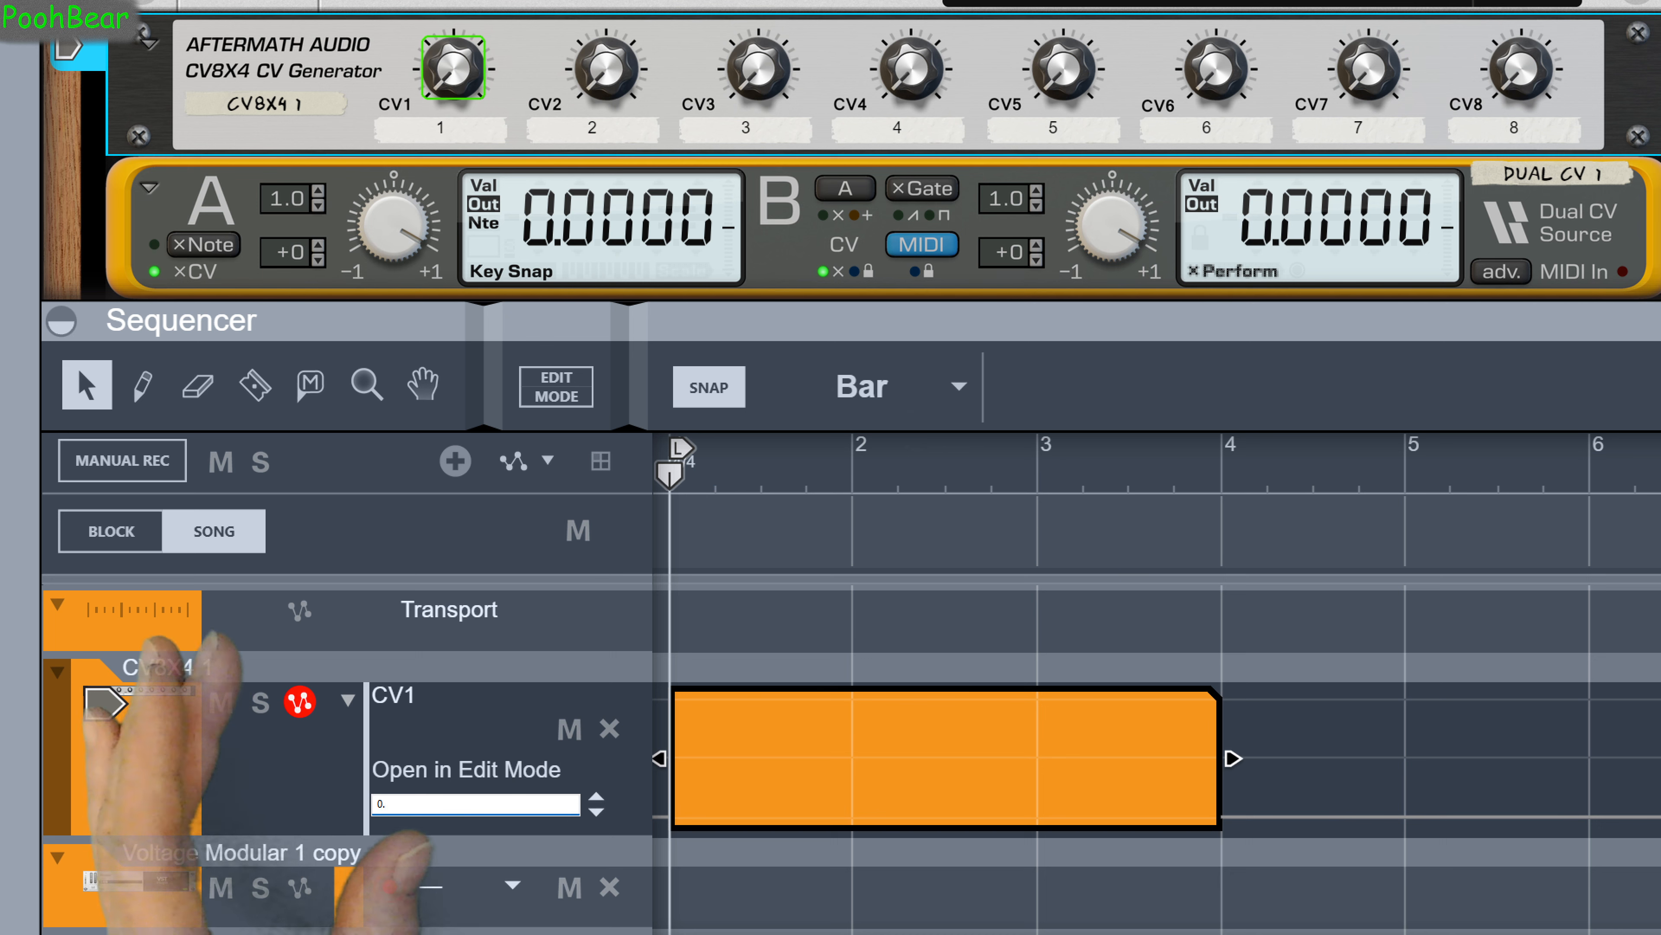
pyautogui.write('001')
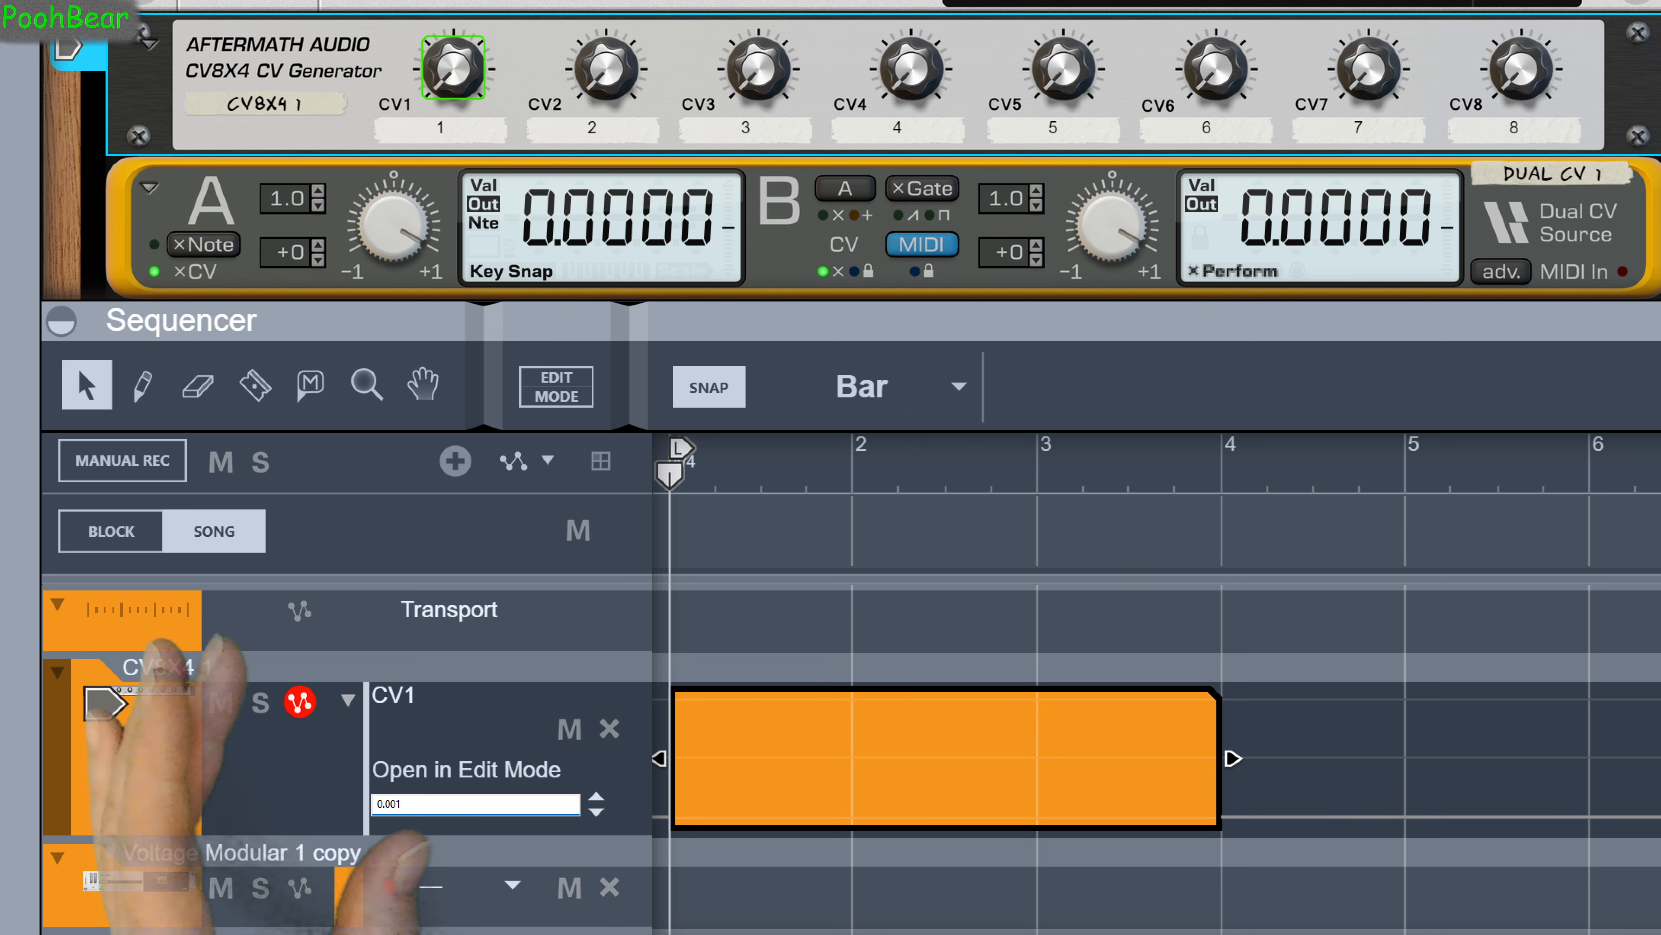
pyautogui.click(562, 812)
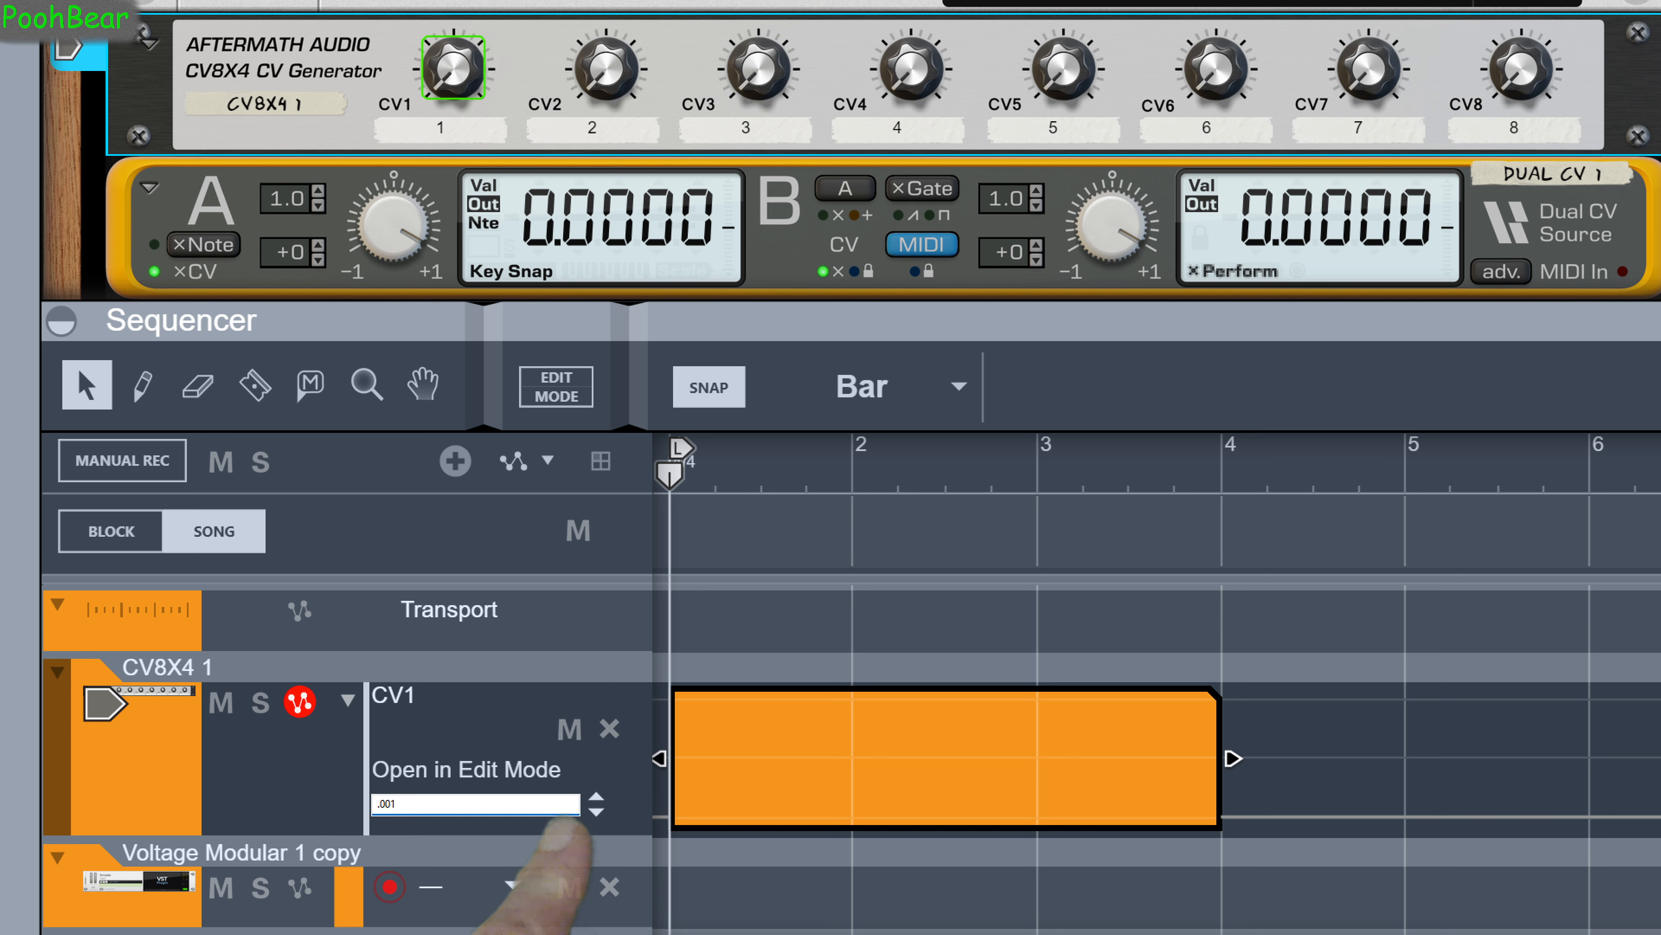
pyautogui.press('Return')
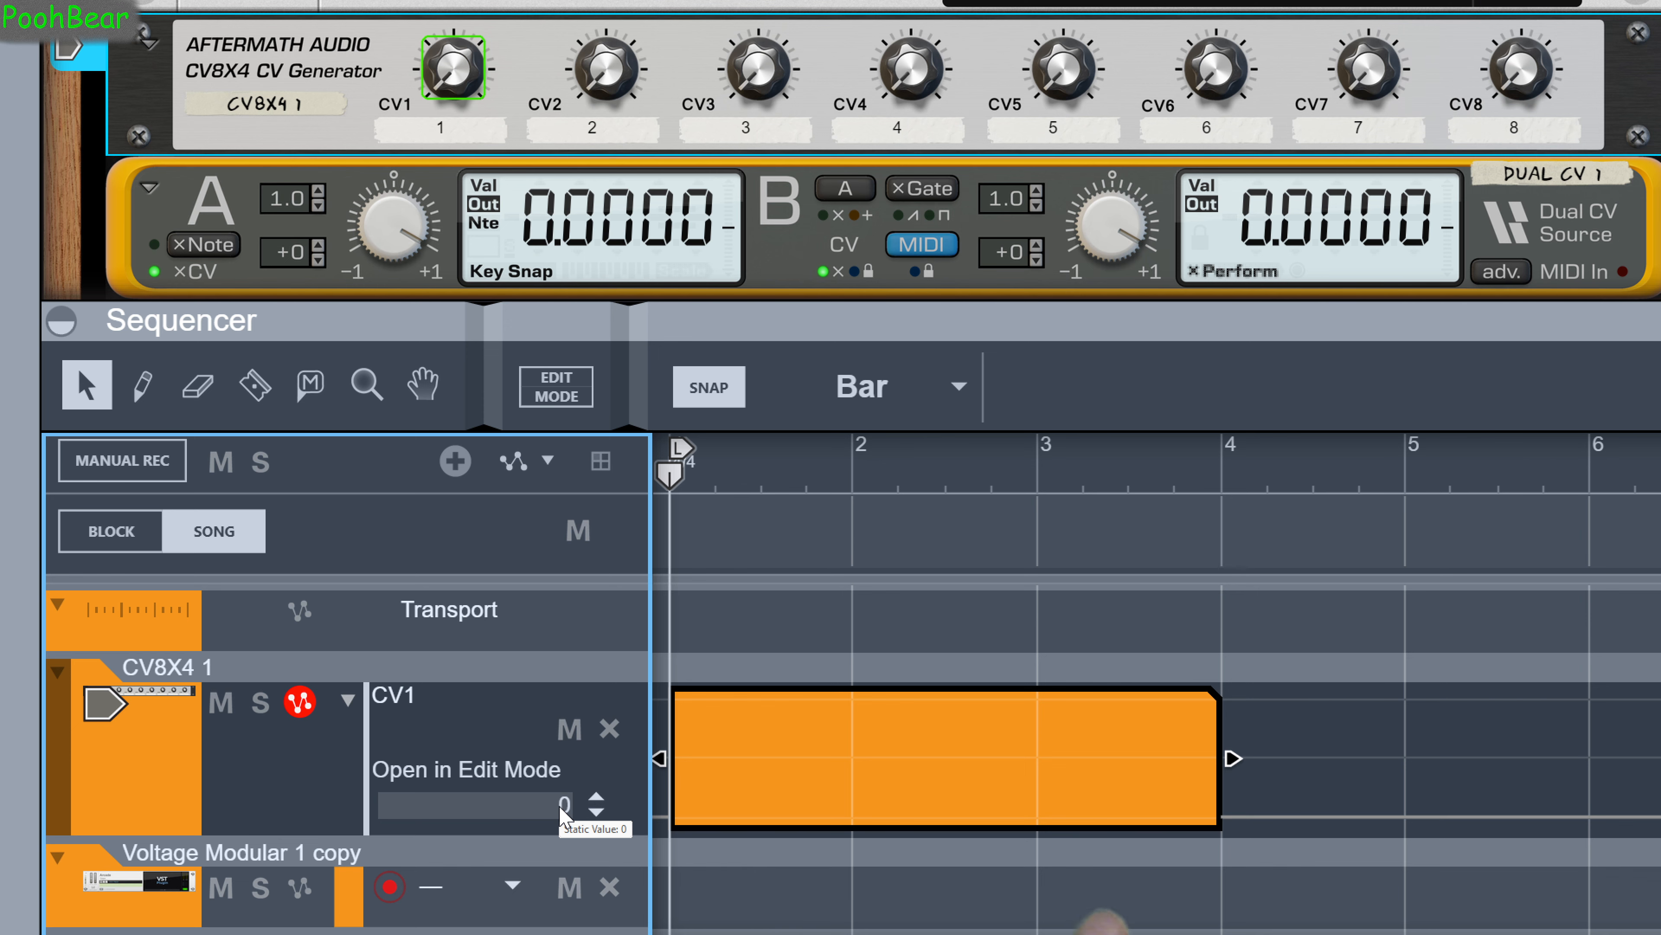
# Open the Voltage Modular plugin window, set the CV1 lane's static value to 65.5 and close the inline clip view.
pyautogui.press('Tab')
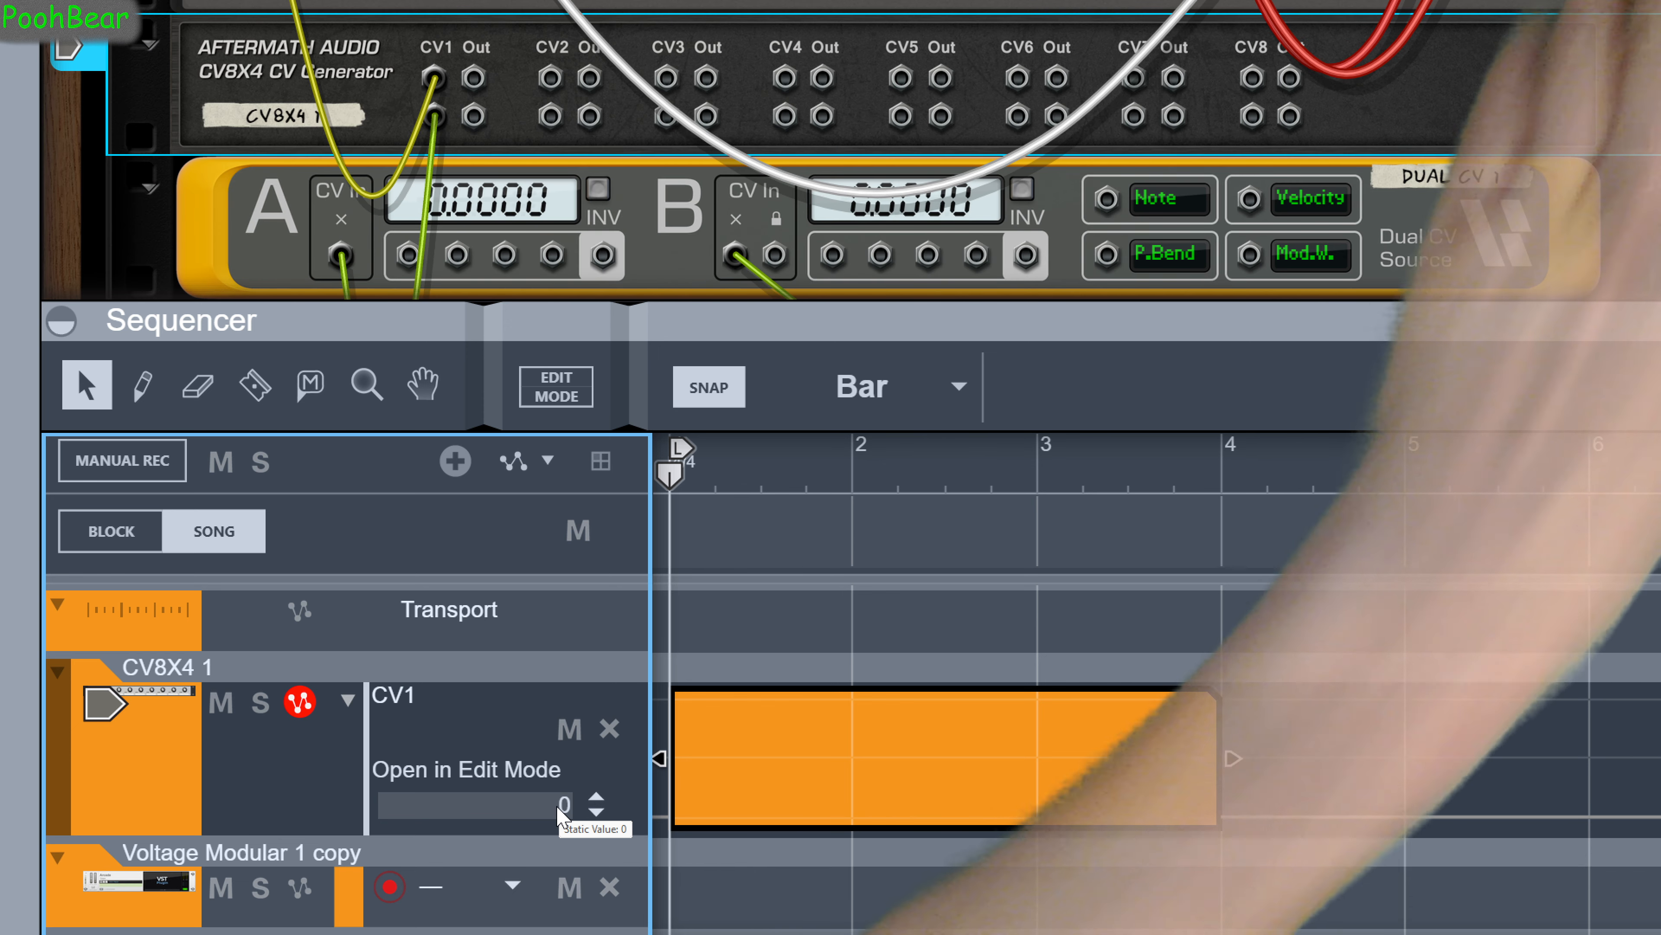
pyautogui.press('Tab')
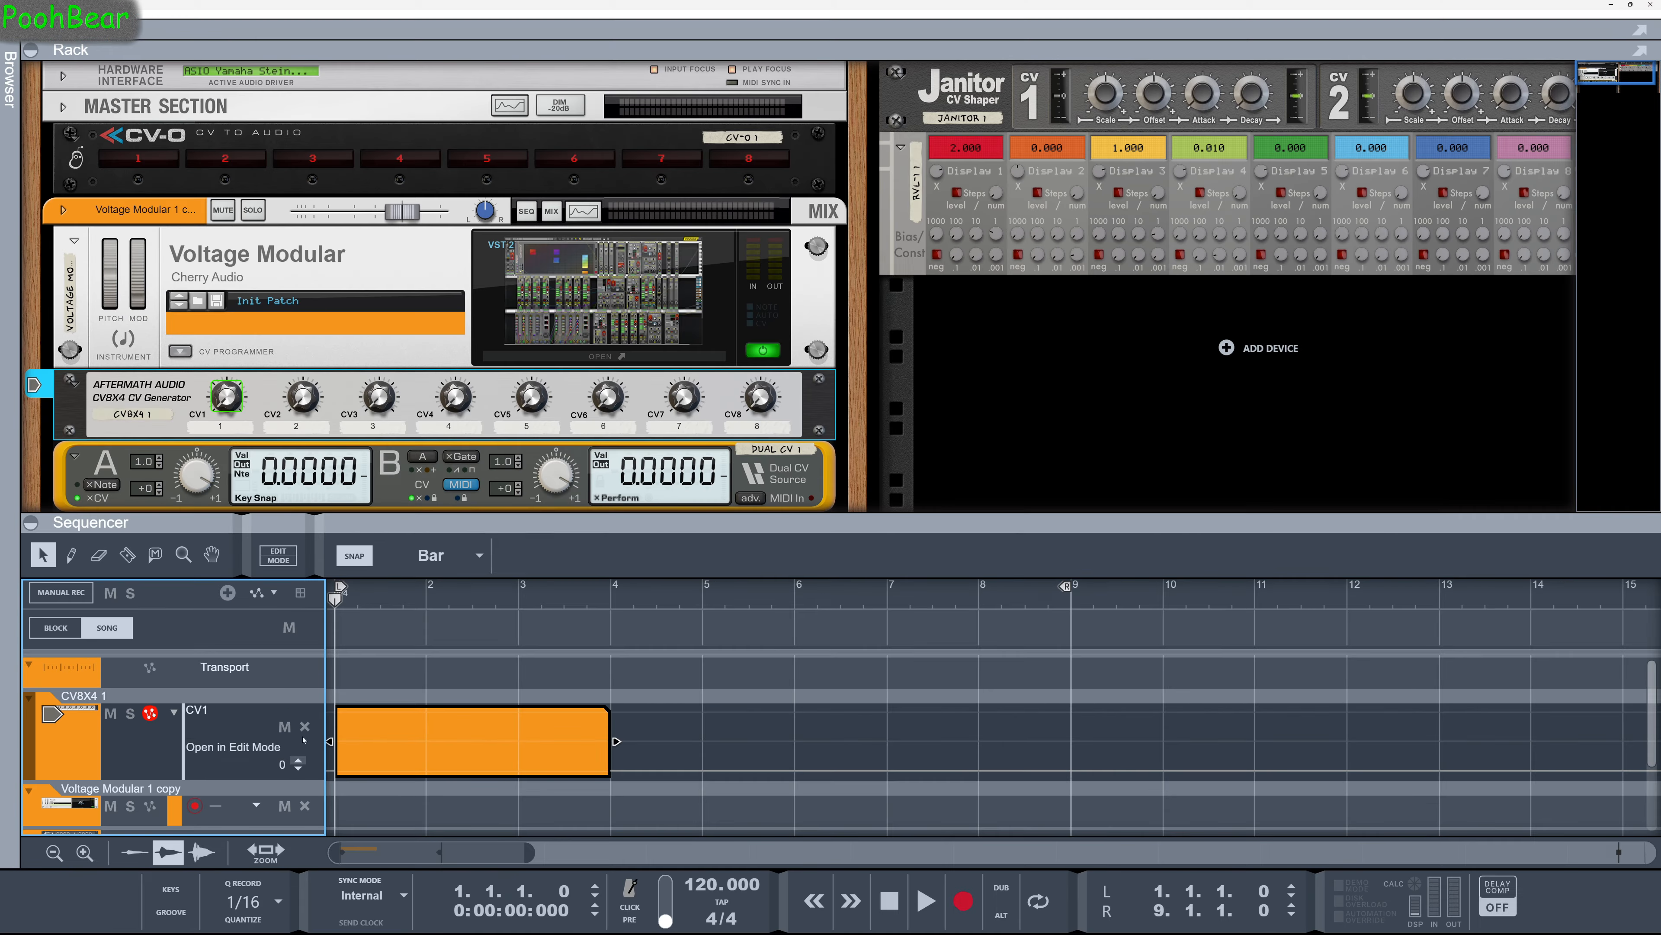
pyautogui.click(605, 358)
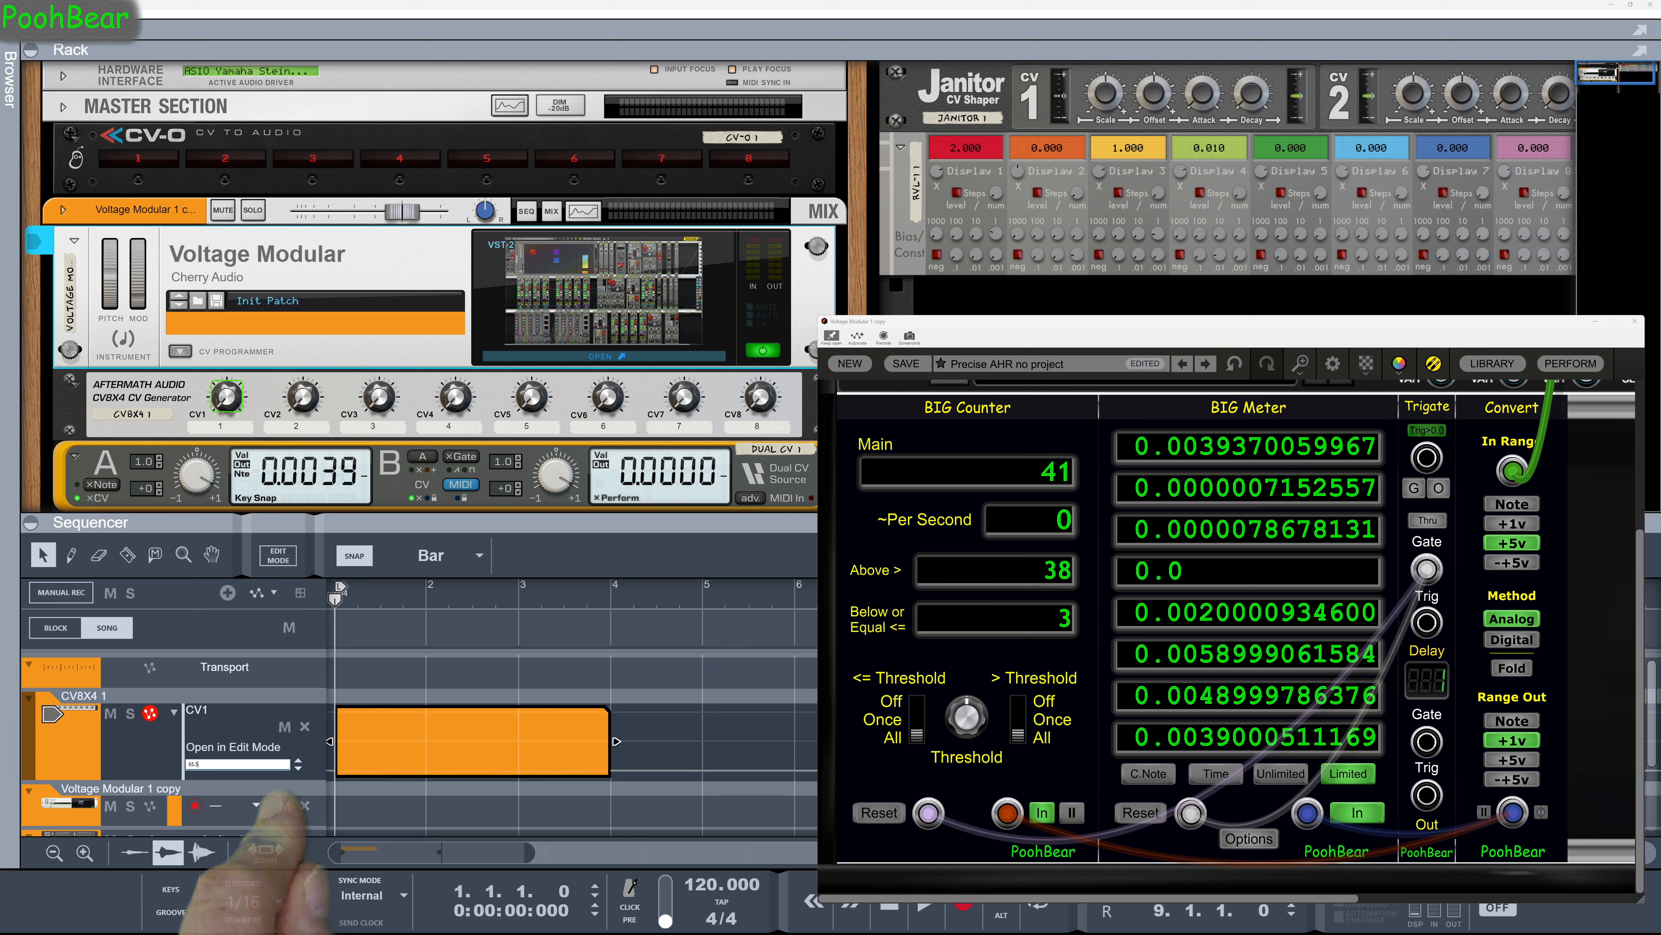
pyautogui.press('Return')
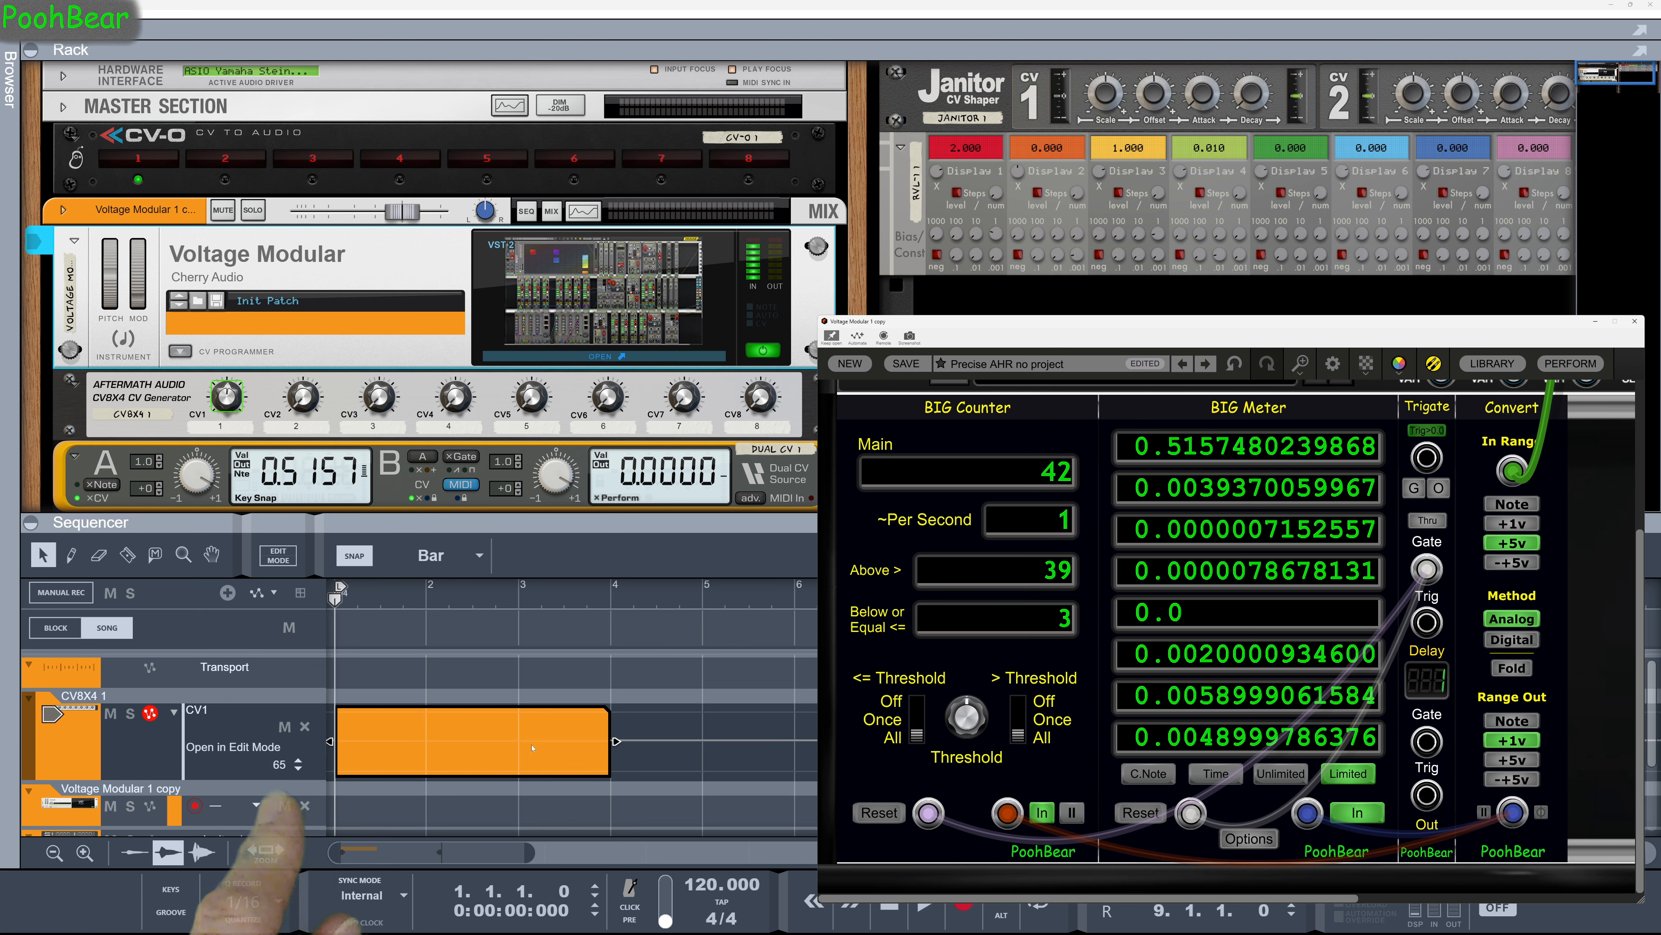
pyautogui.click(646, 790)
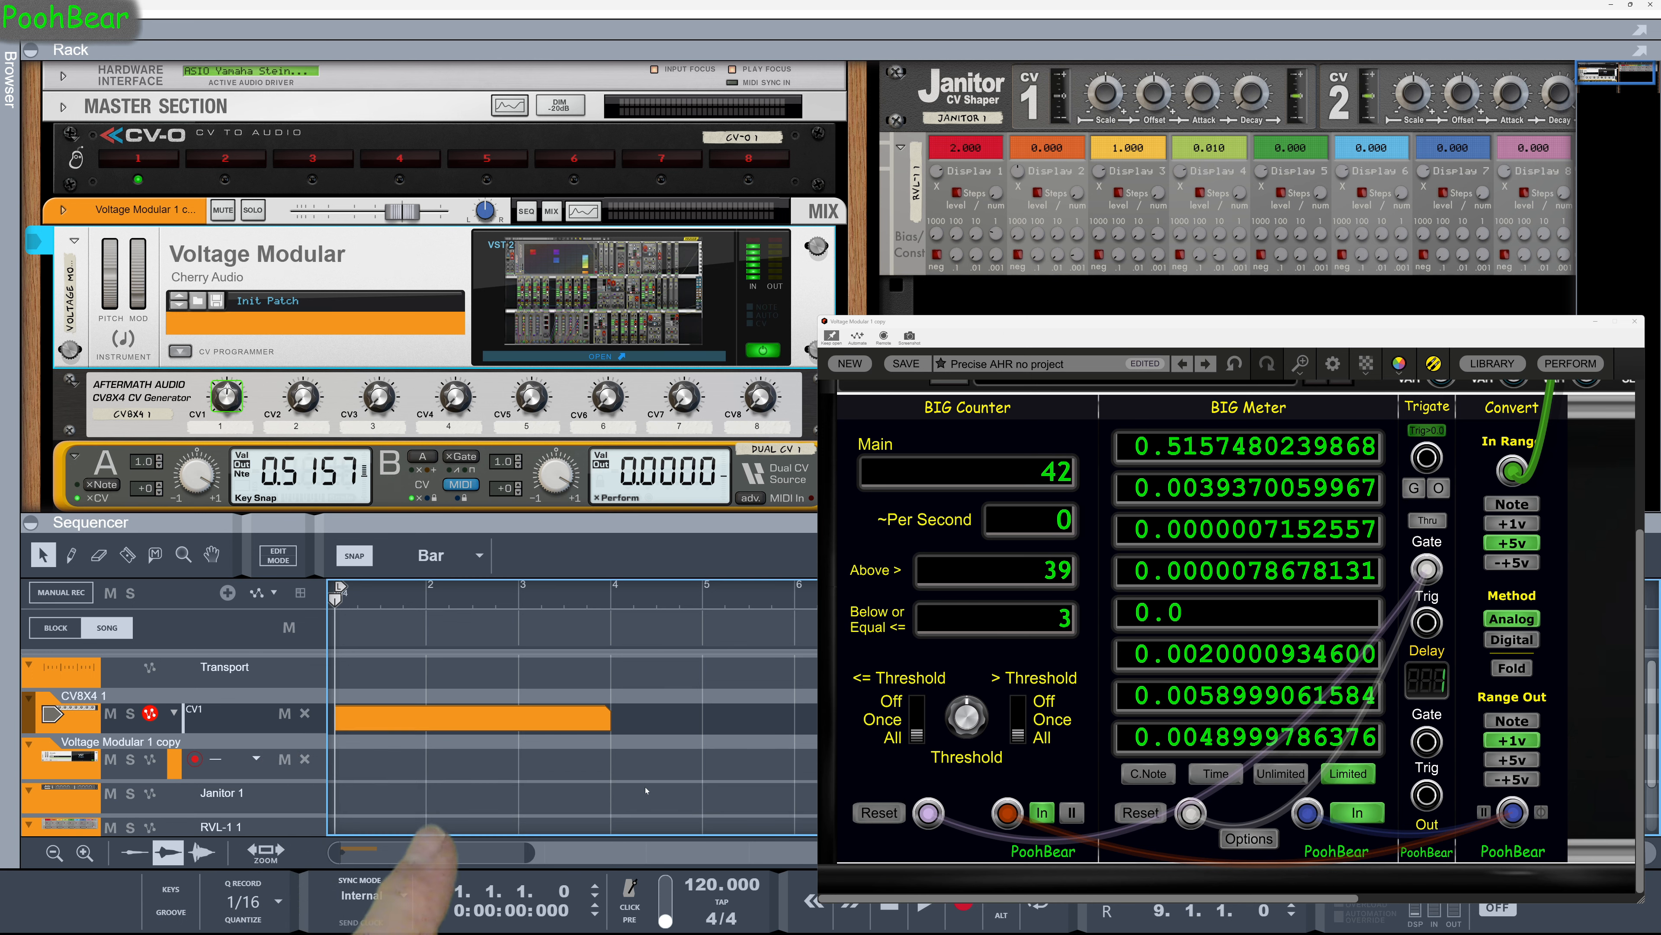
# Add the label 65.5 to the CV1 automation clip.
pyautogui.rightClick(486, 727)
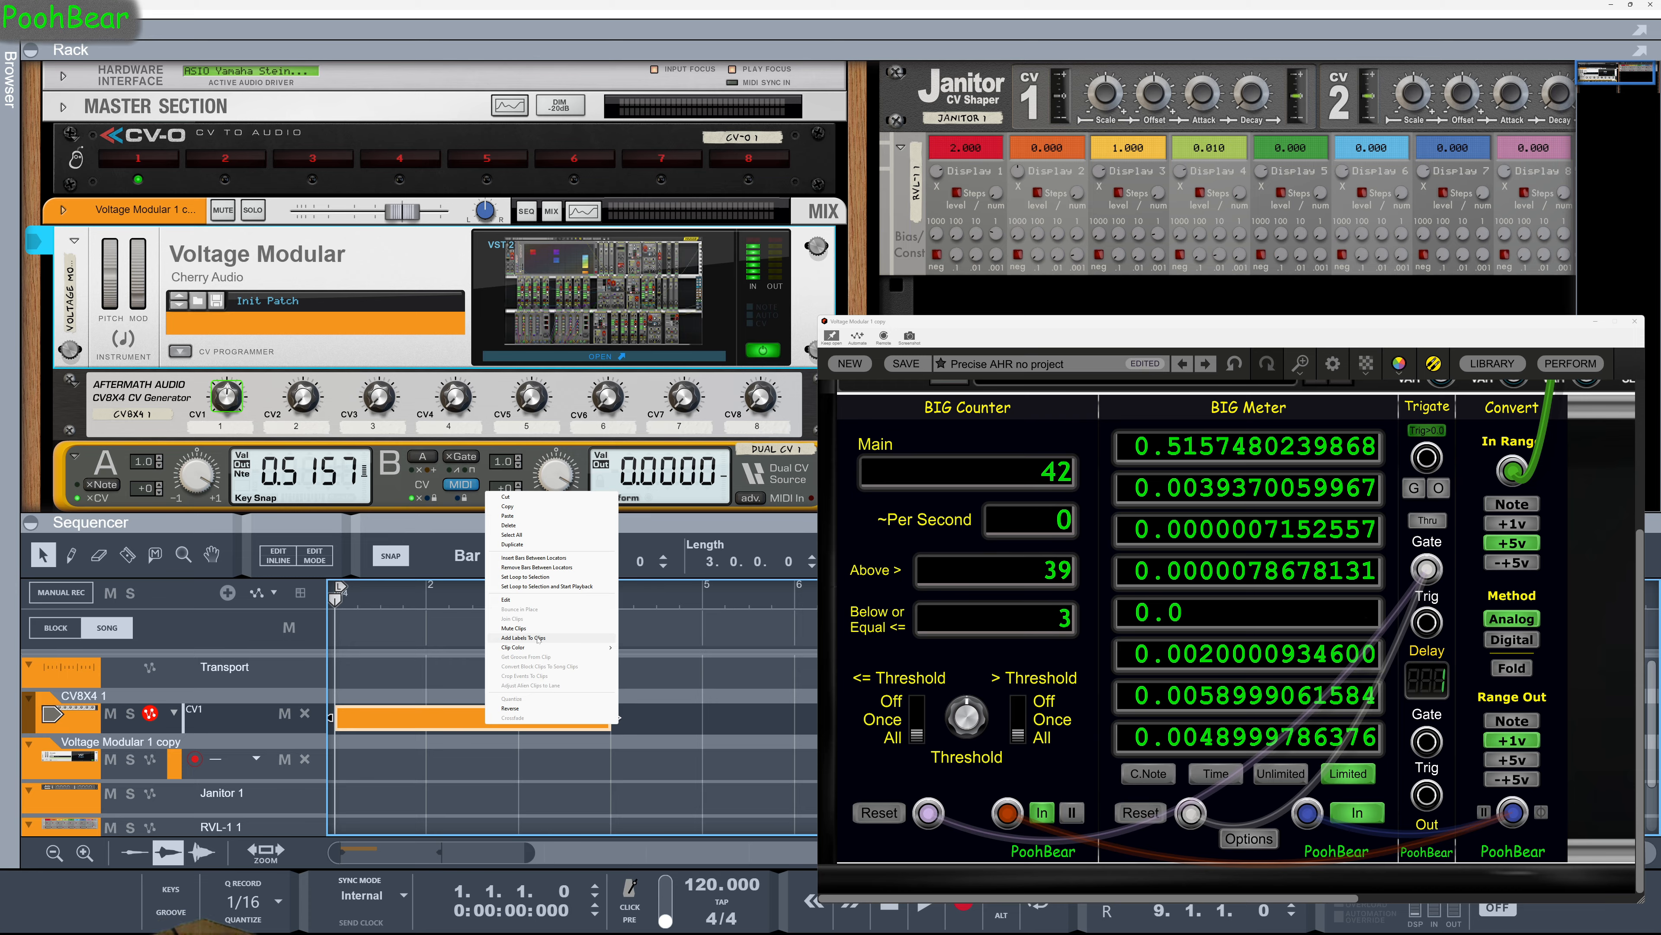
pyautogui.click(538, 638)
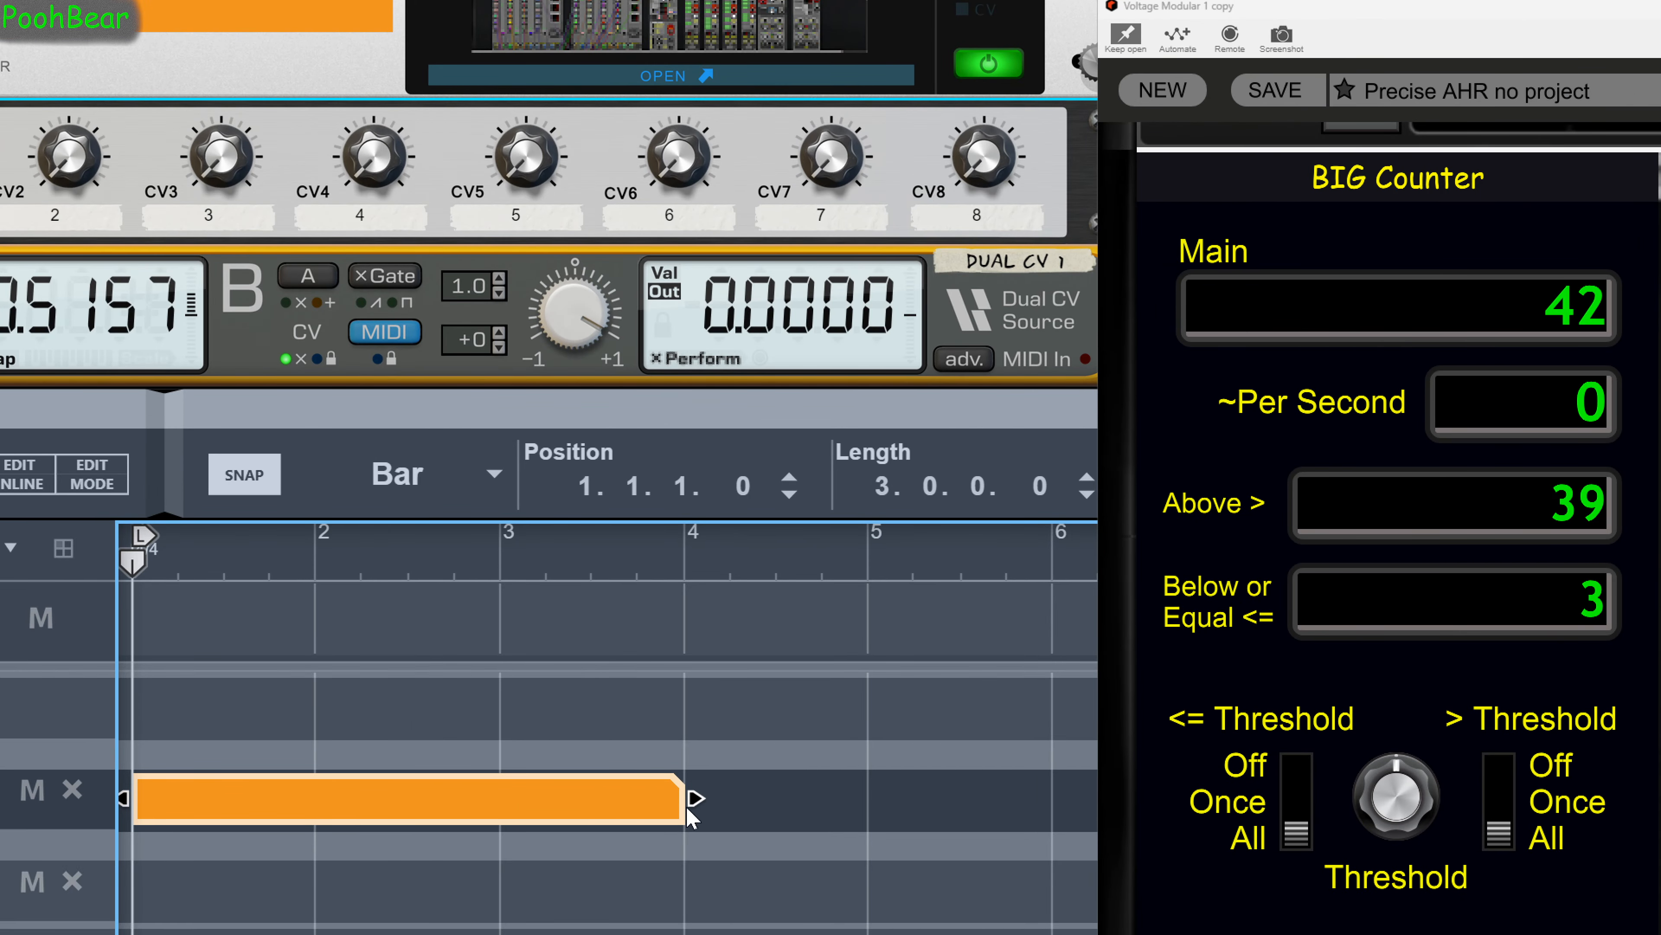
pyautogui.rightClick(736, 814)
pyautogui.rightClick(615, 804)
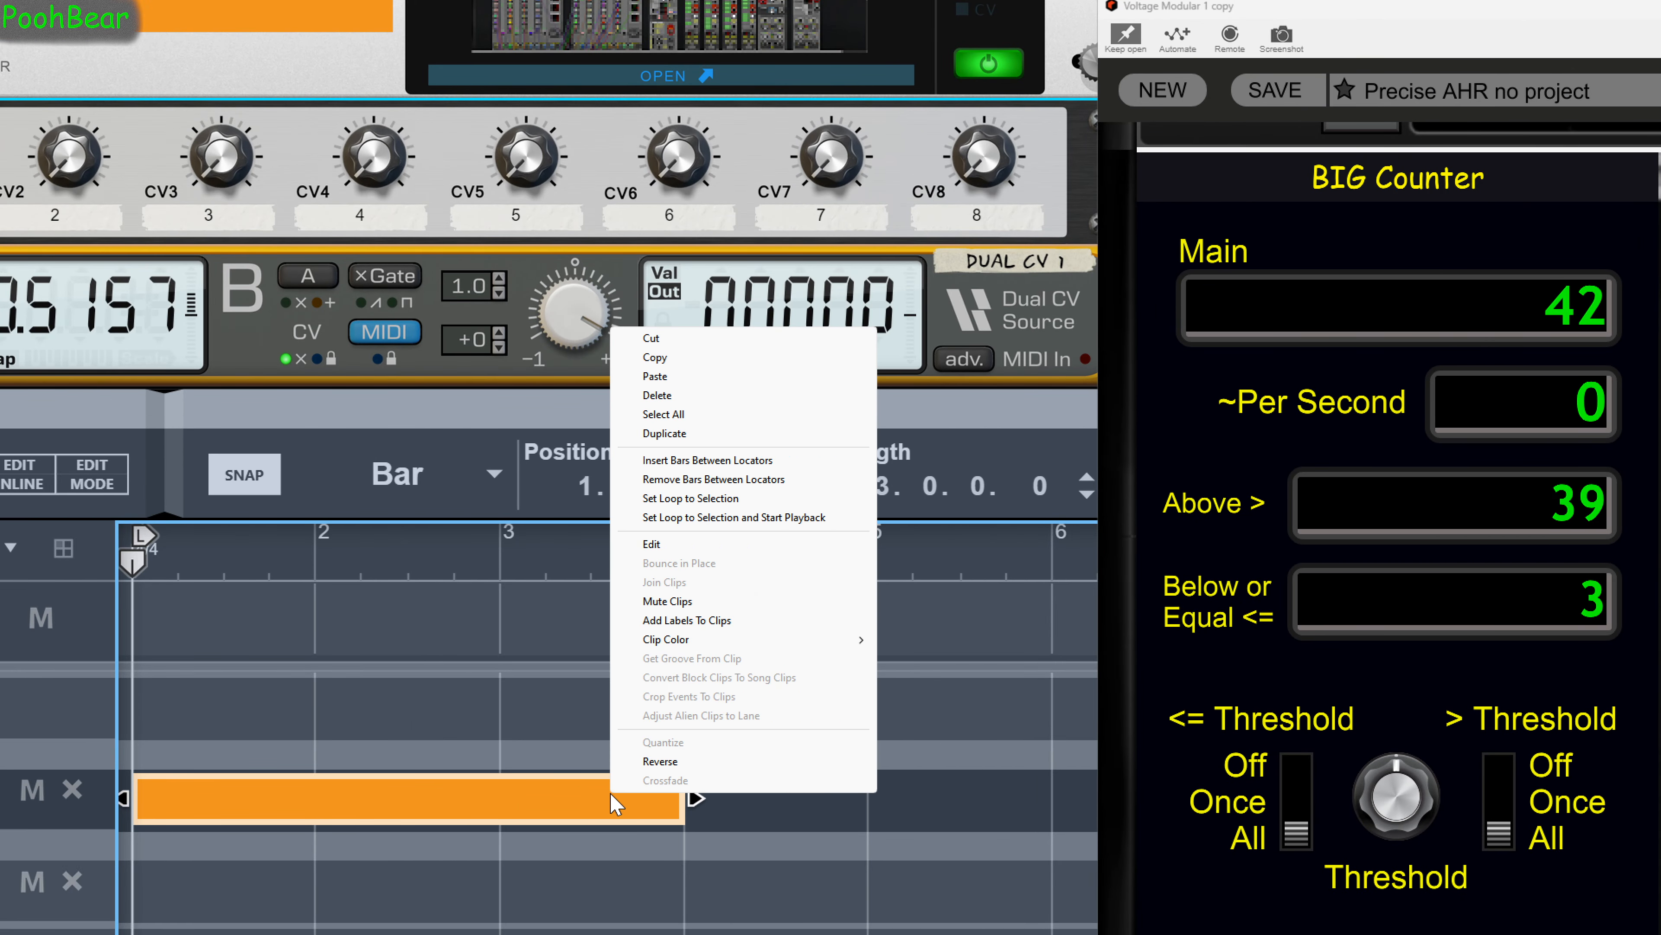
pyautogui.click(703, 621)
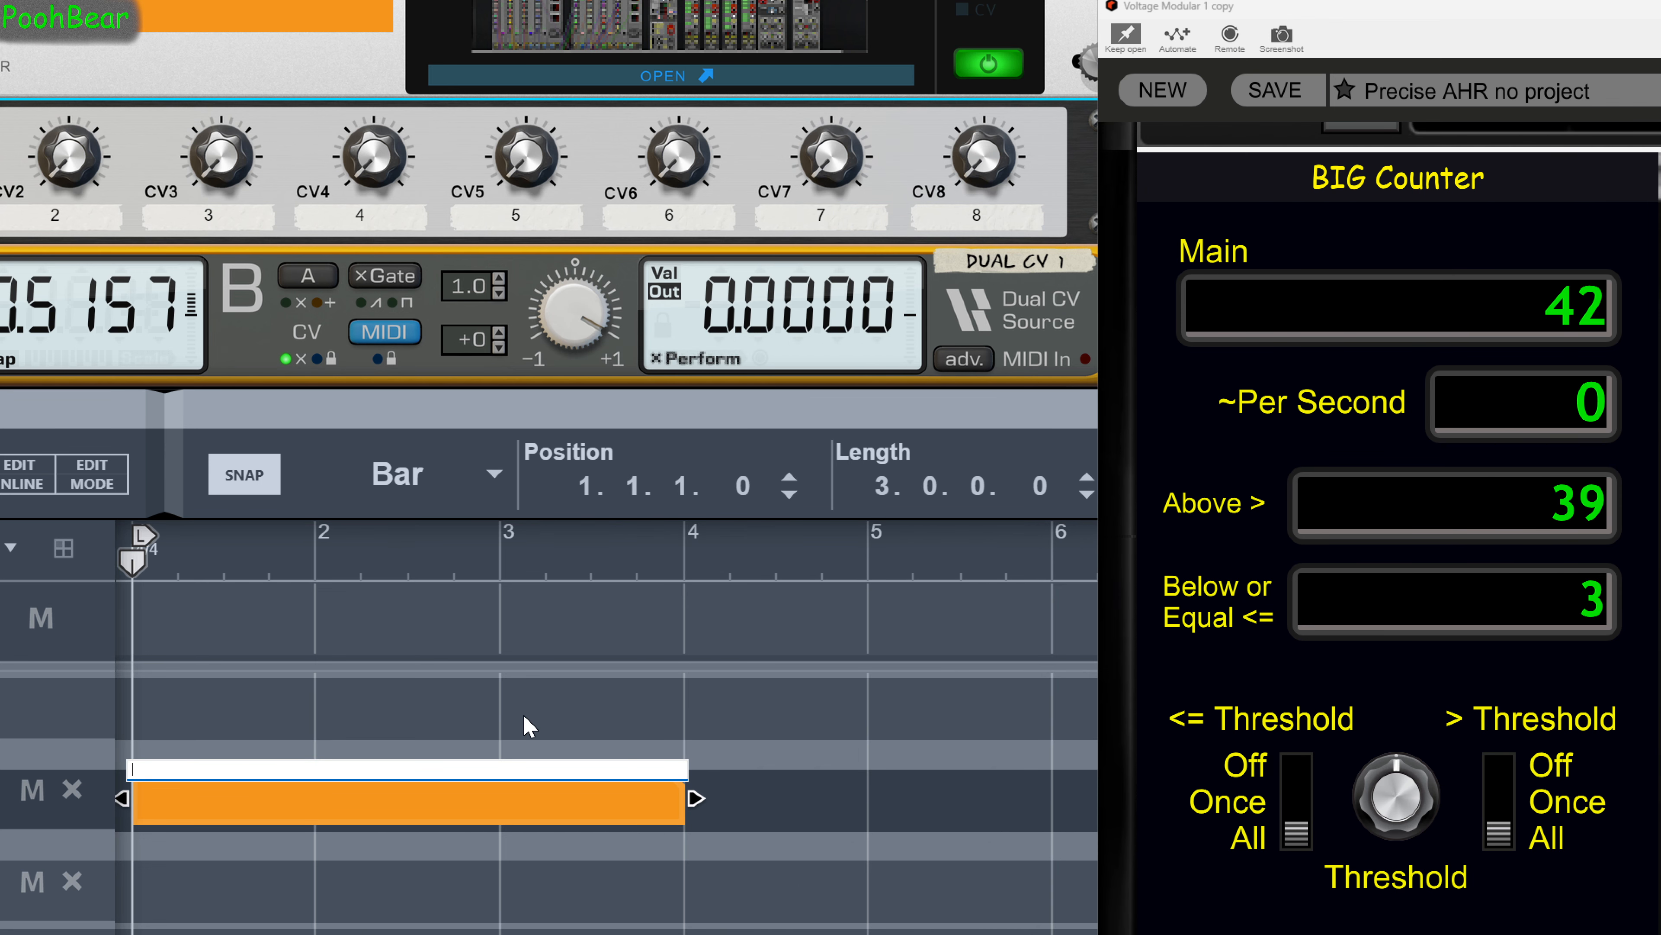
pyautogui.write('65.5')
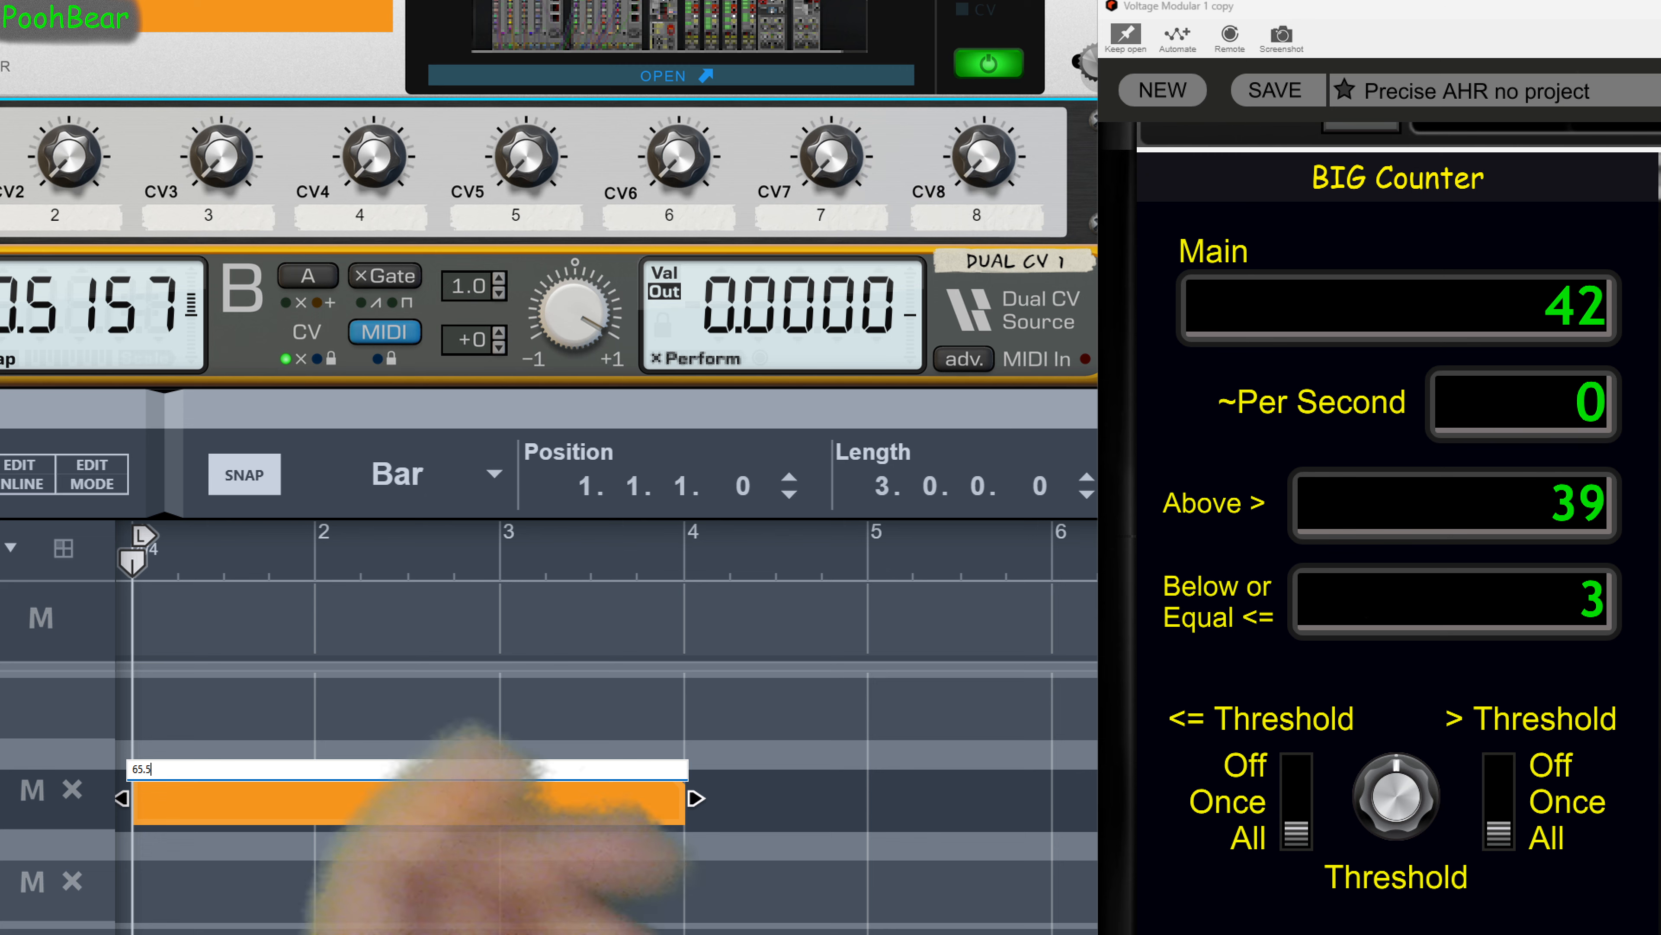
pyautogui.press('Return')
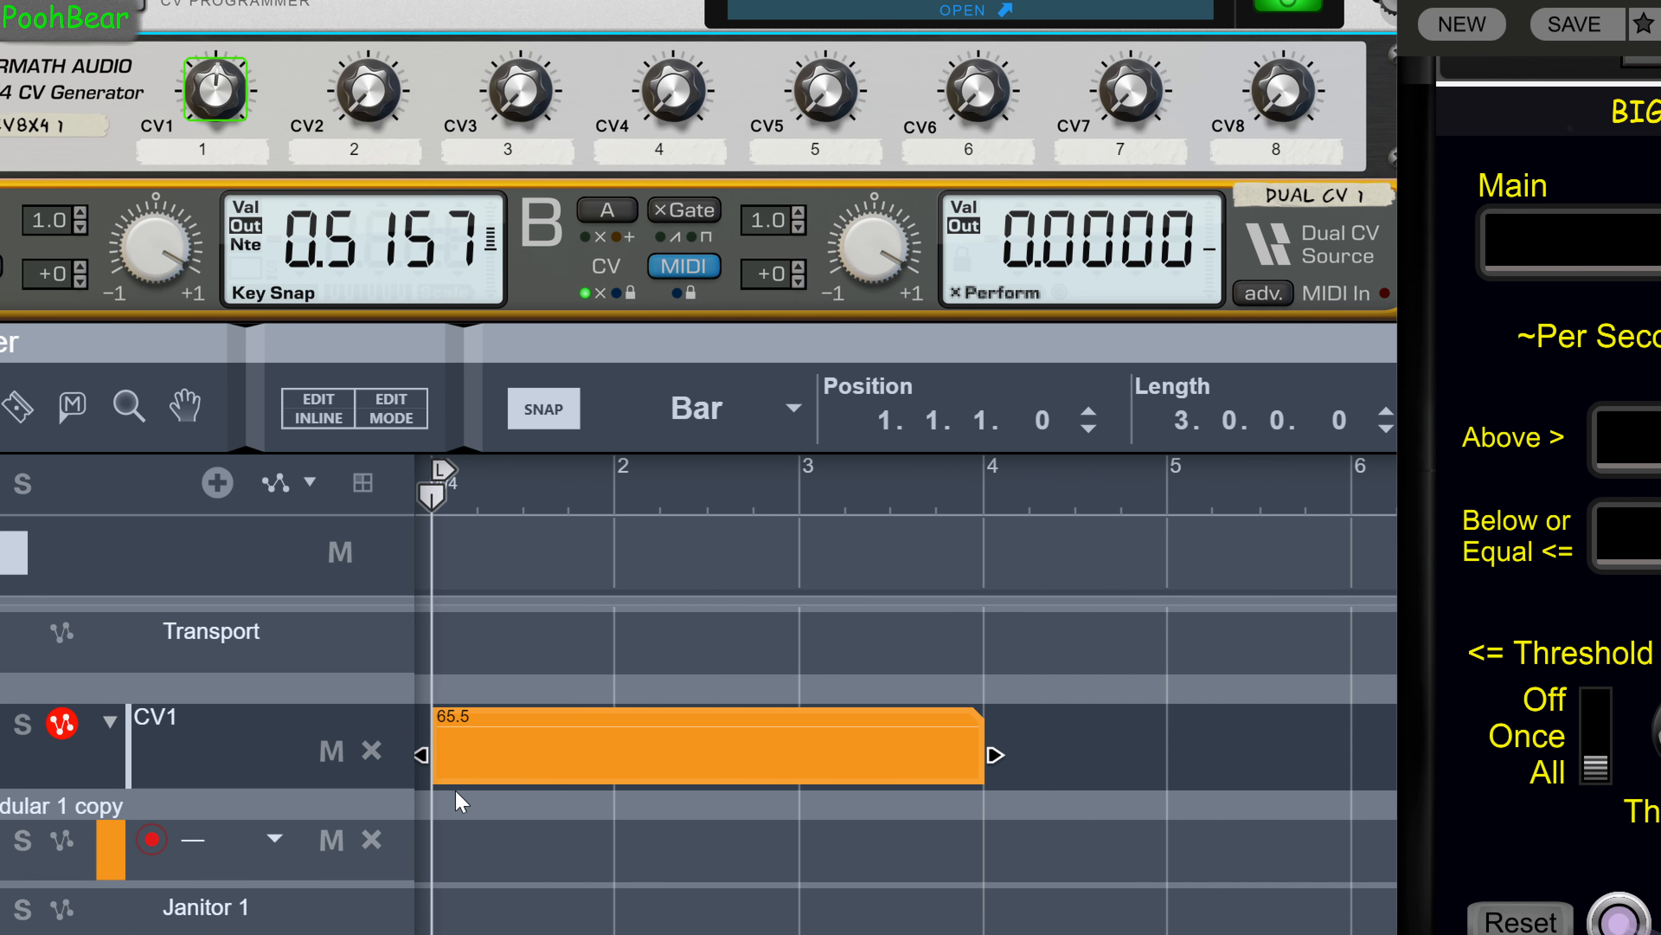
# Open the CV1 clip for inline editing and reset the lane's static value to 0.
pyautogui.doubleClick(509, 772)
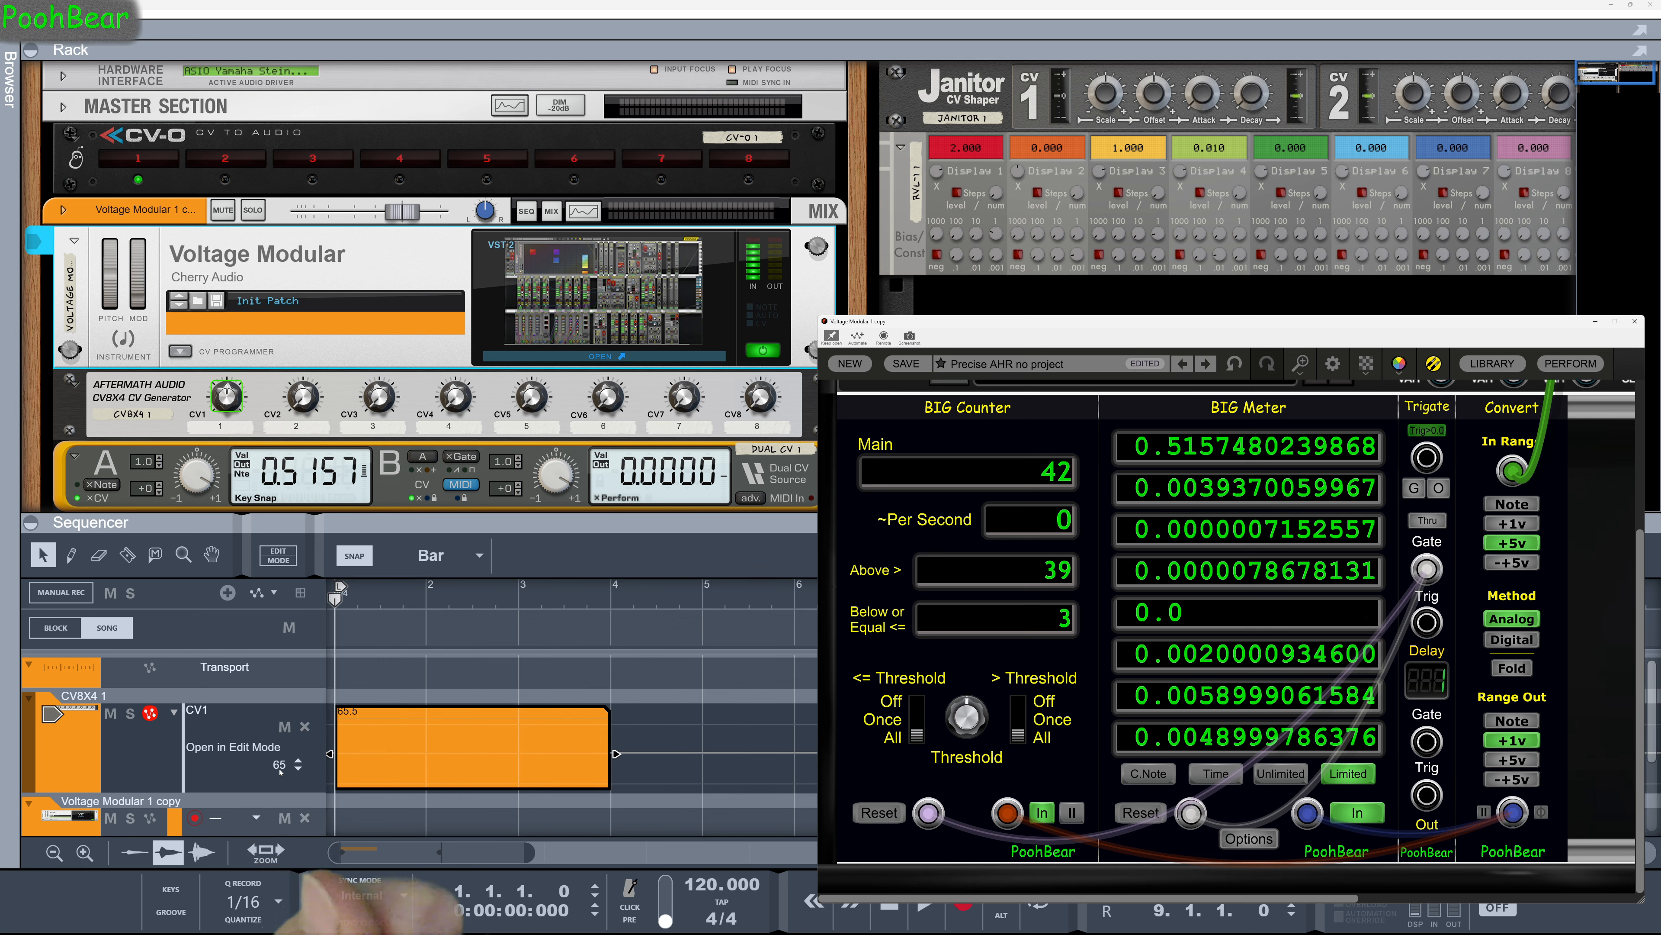
pyautogui.keyDown('ctrl'); pyautogui.click(280, 771); pyautogui.keyUp('ctrl')
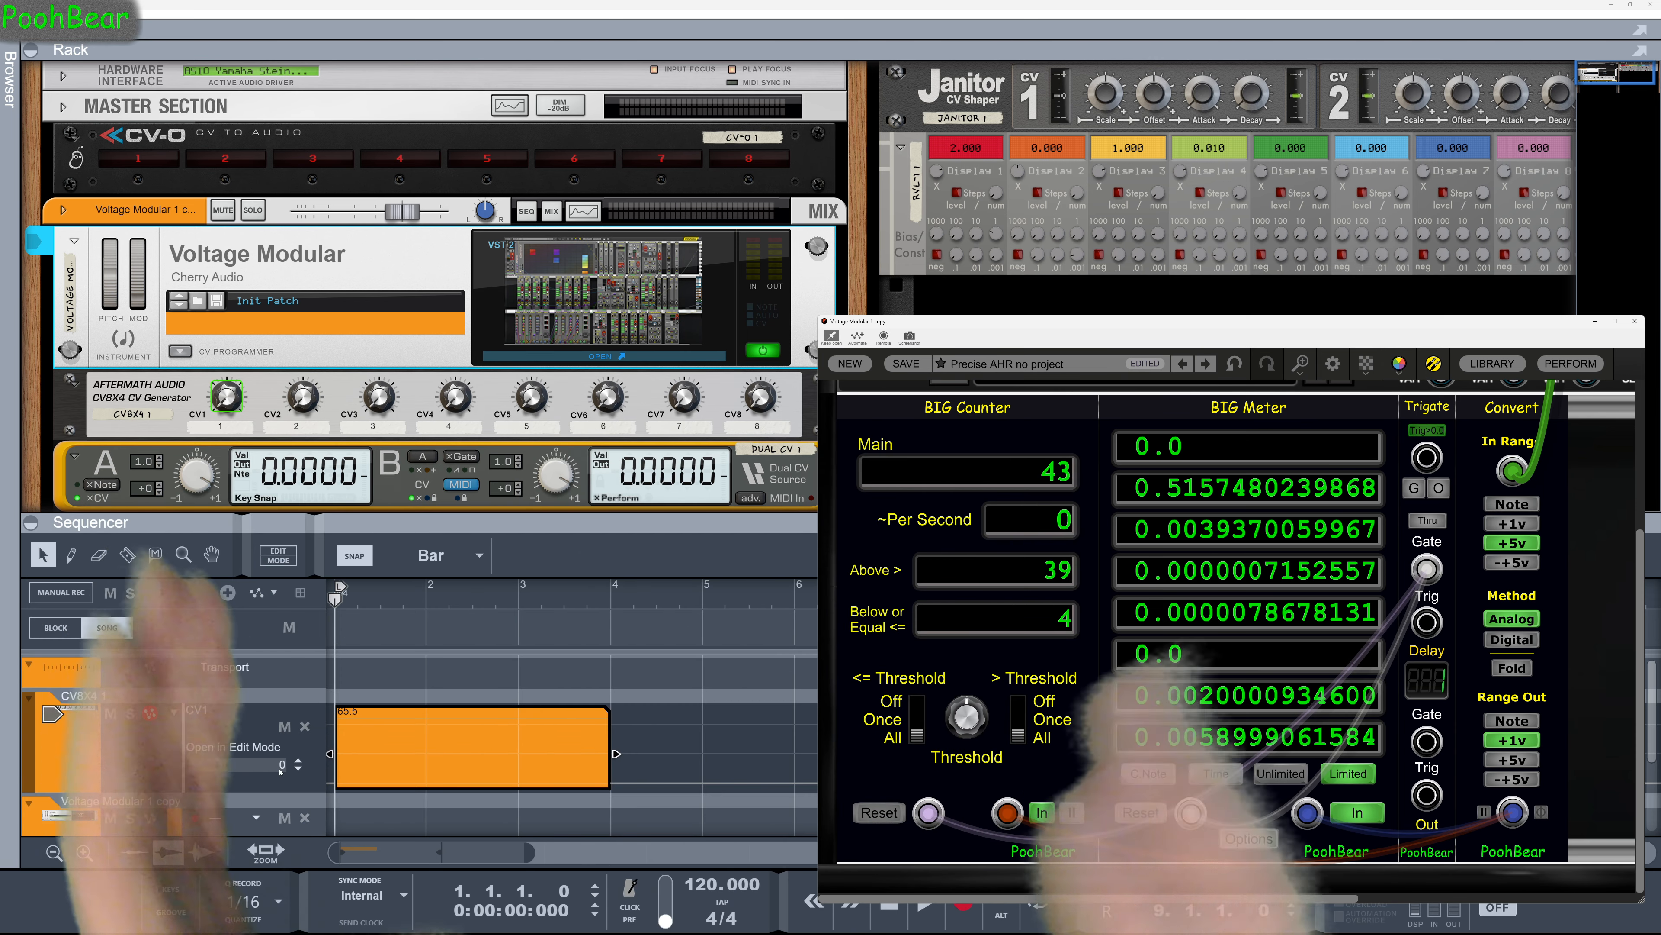
# Draw automation points in the CV1 clip at 1.1.2 and 3.1.1 and reduce the first point's value to nearly 0.
pyautogui.click(357, 771)
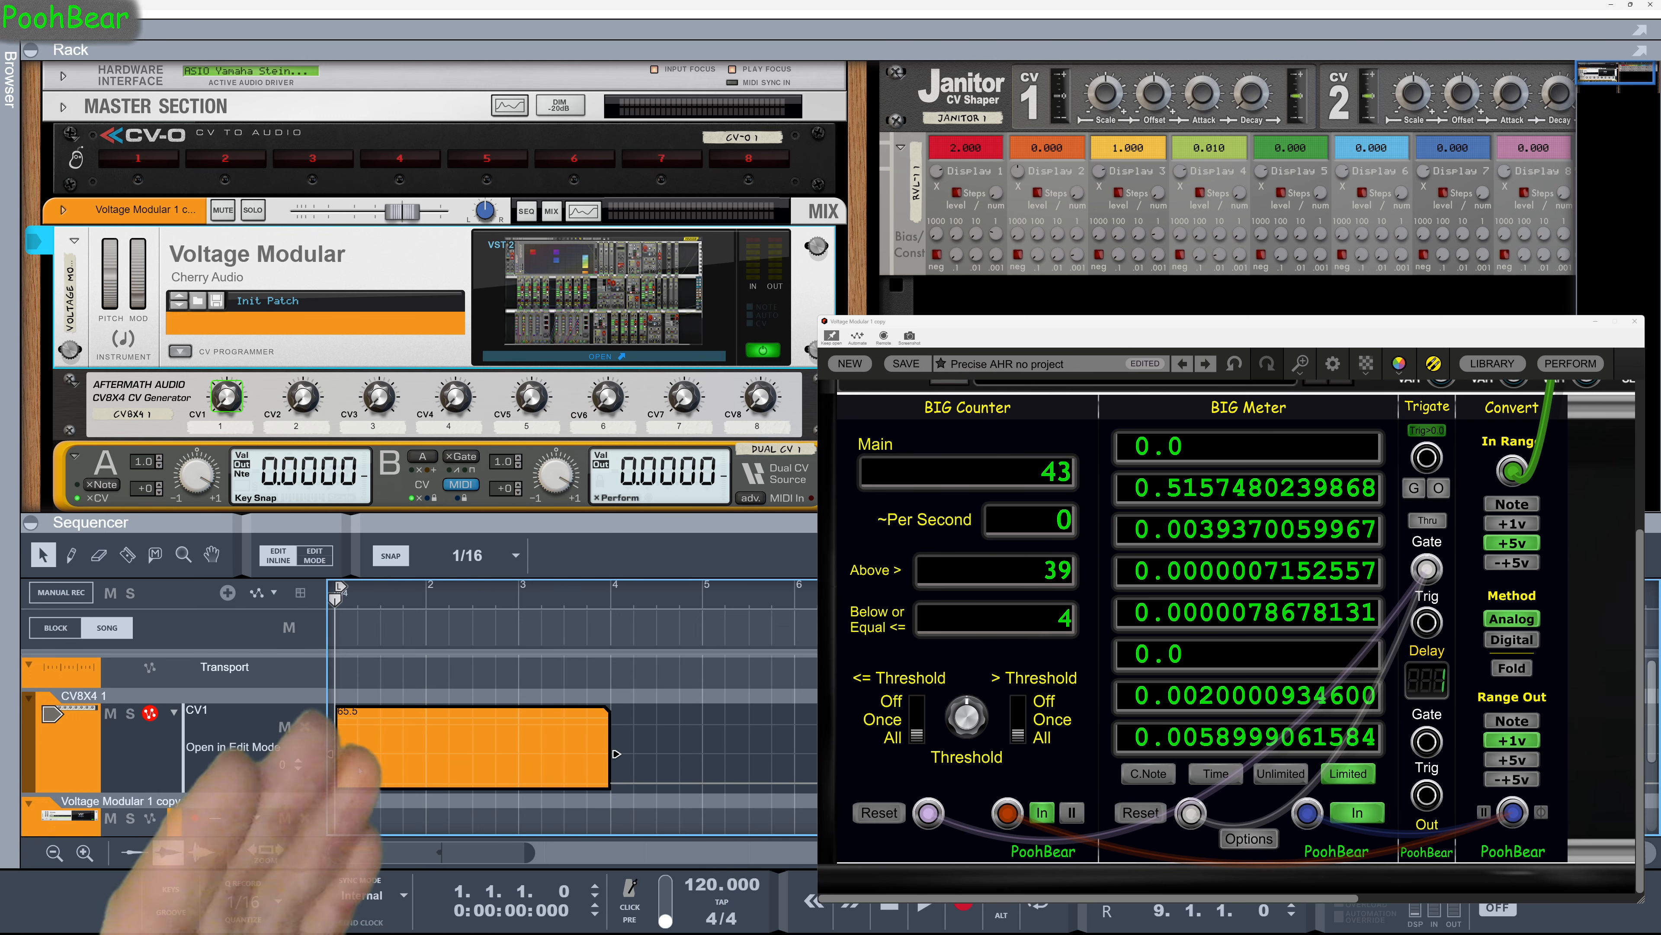
pyautogui.press('w')
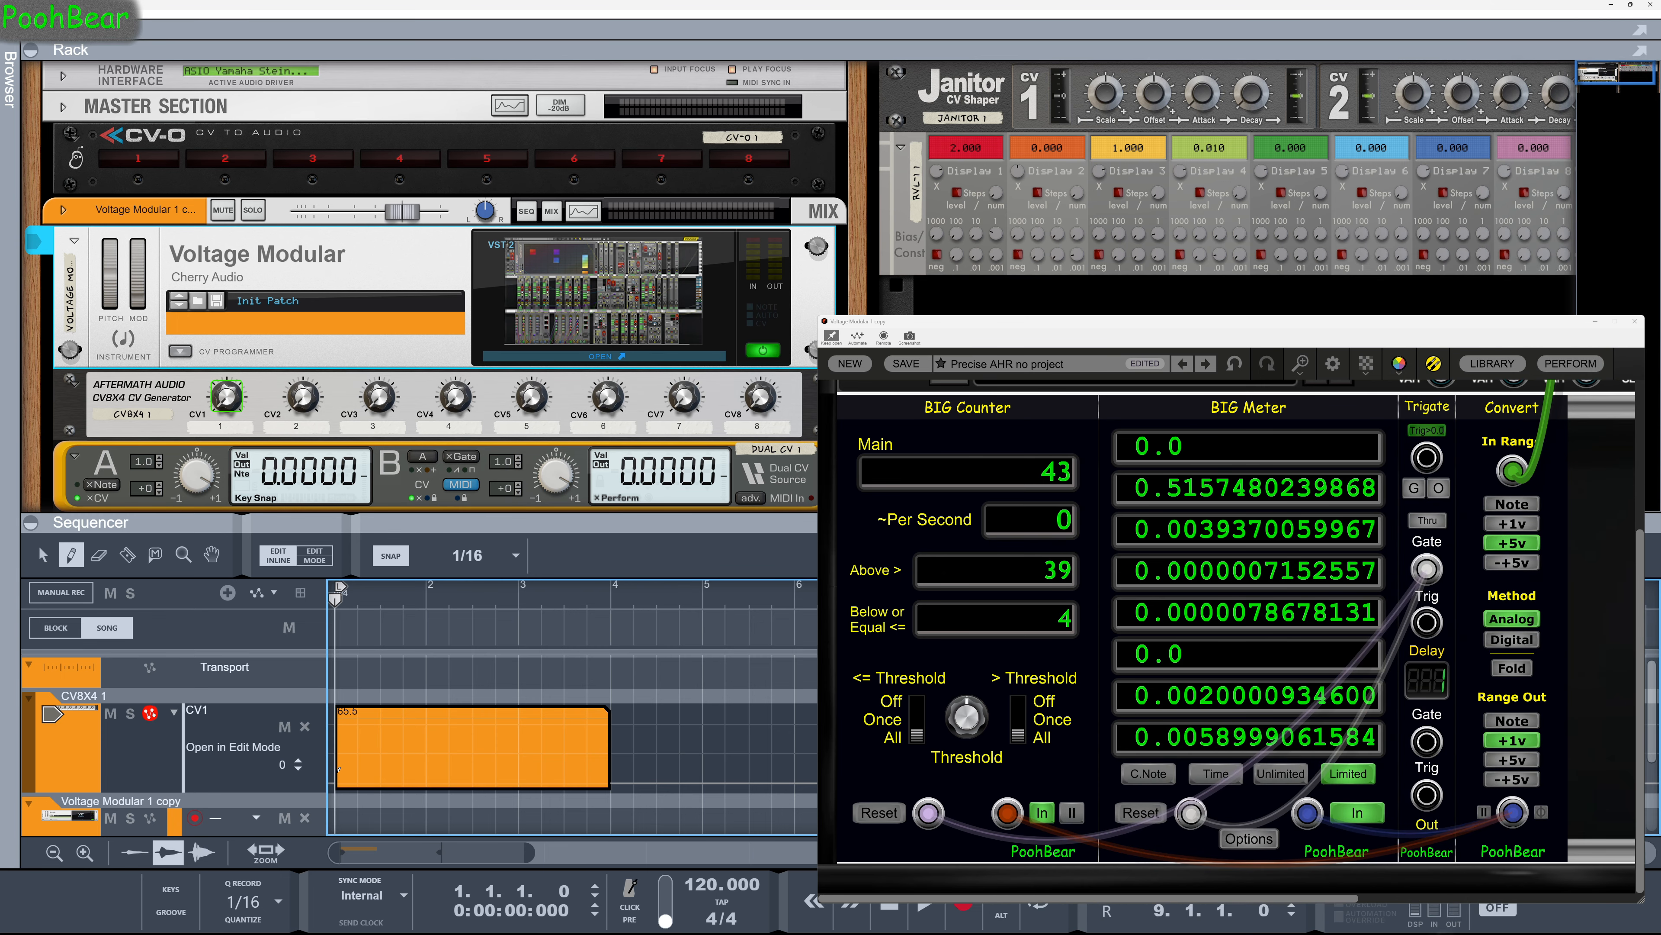
pyautogui.click(339, 770)
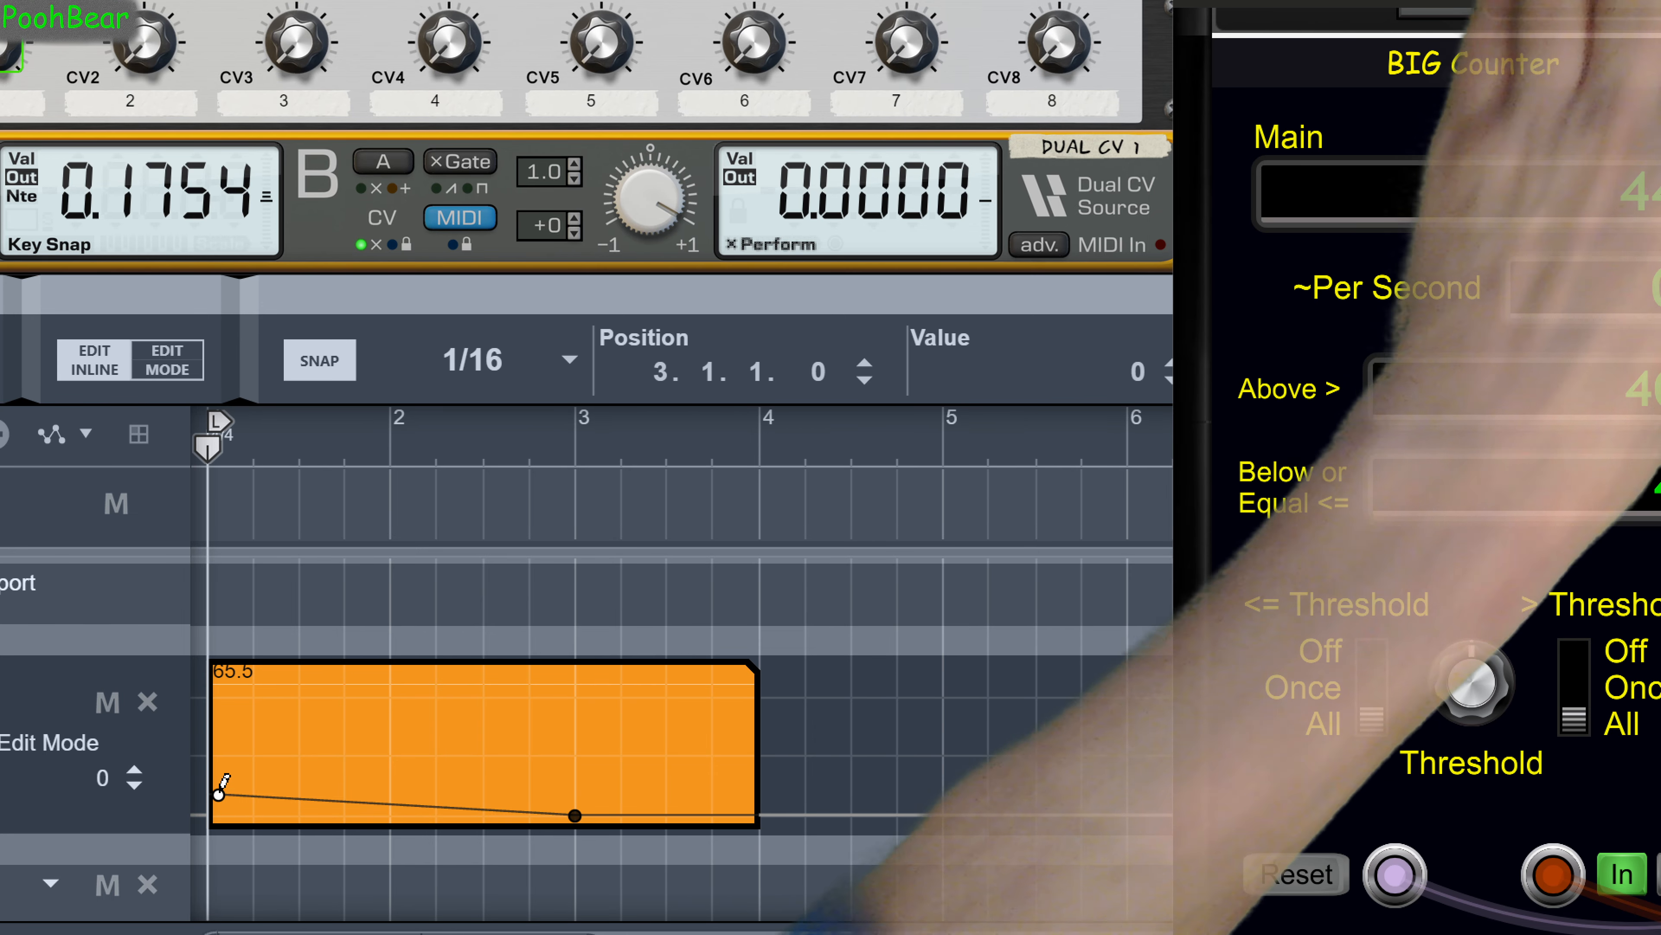
pyautogui.click(220, 793)
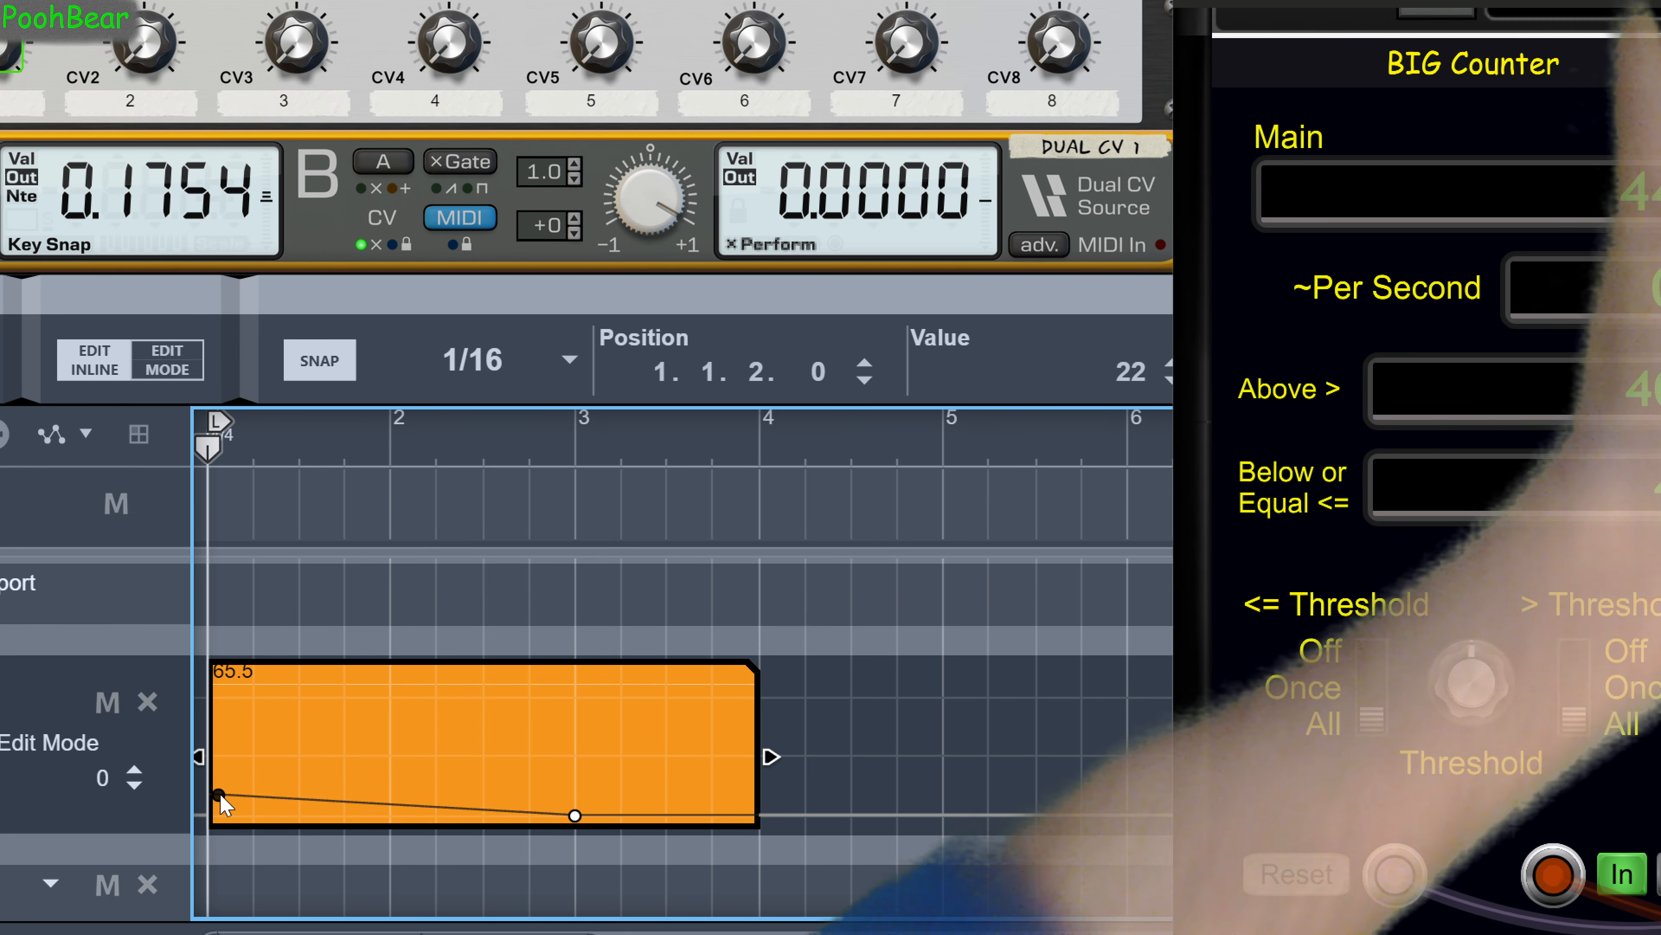
pyautogui.click(1137, 386)
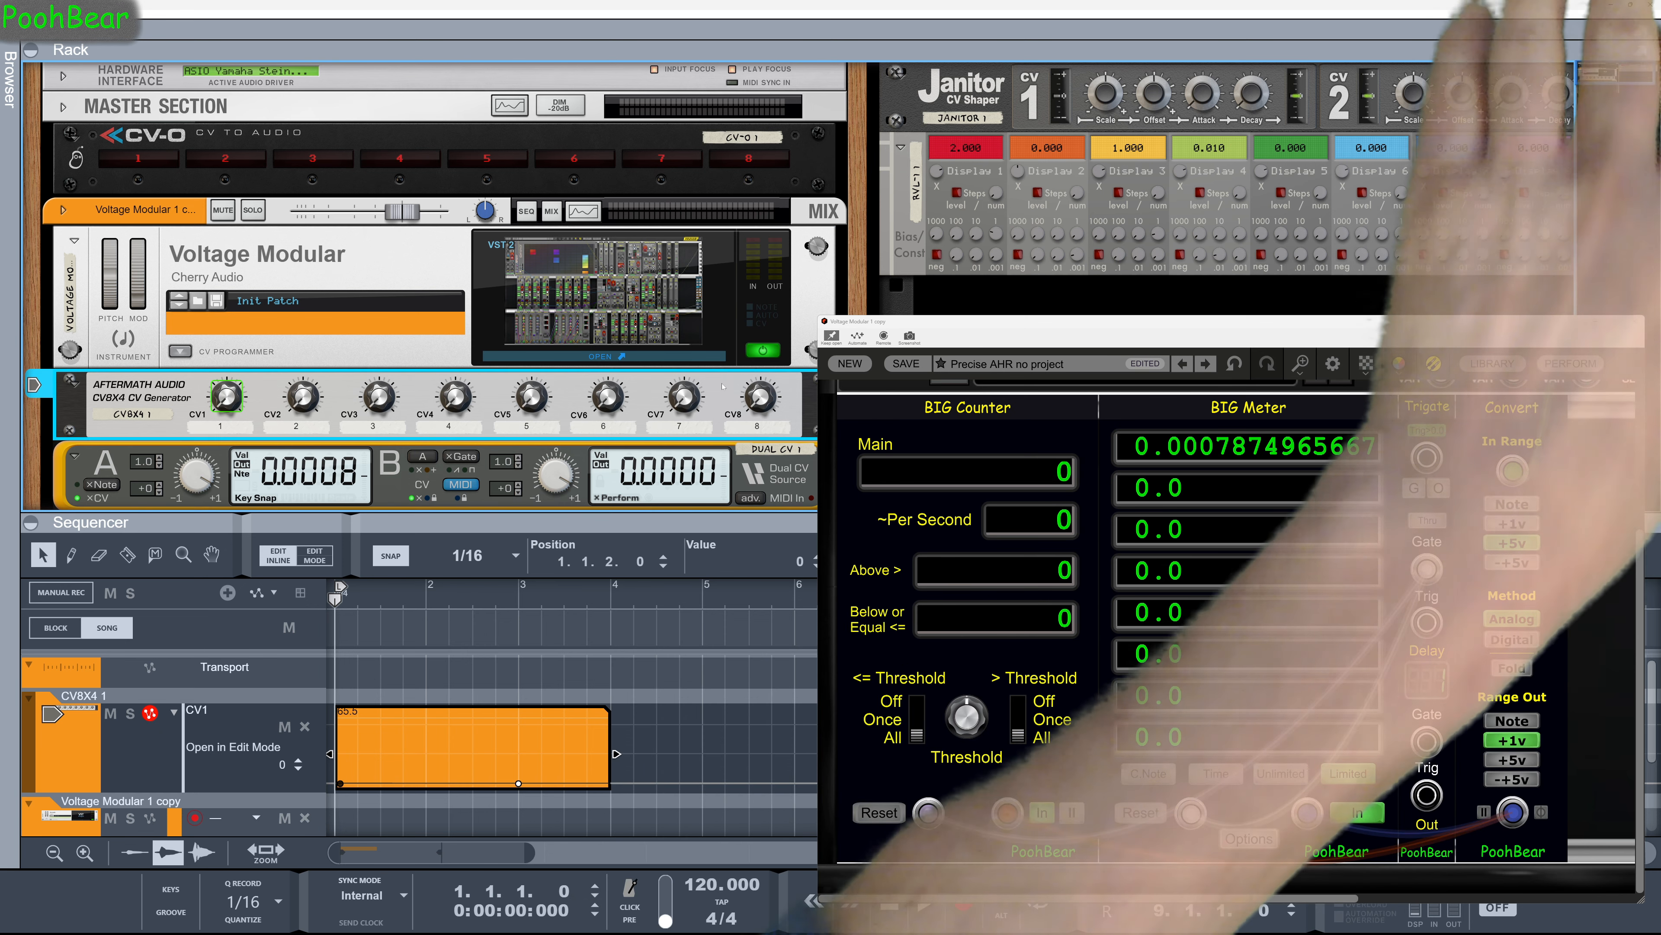
# Add an automation lane for the Janitor's CV 1 Scale and create a one-bar clip in it at bar 1.
pyautogui.press('Tab')
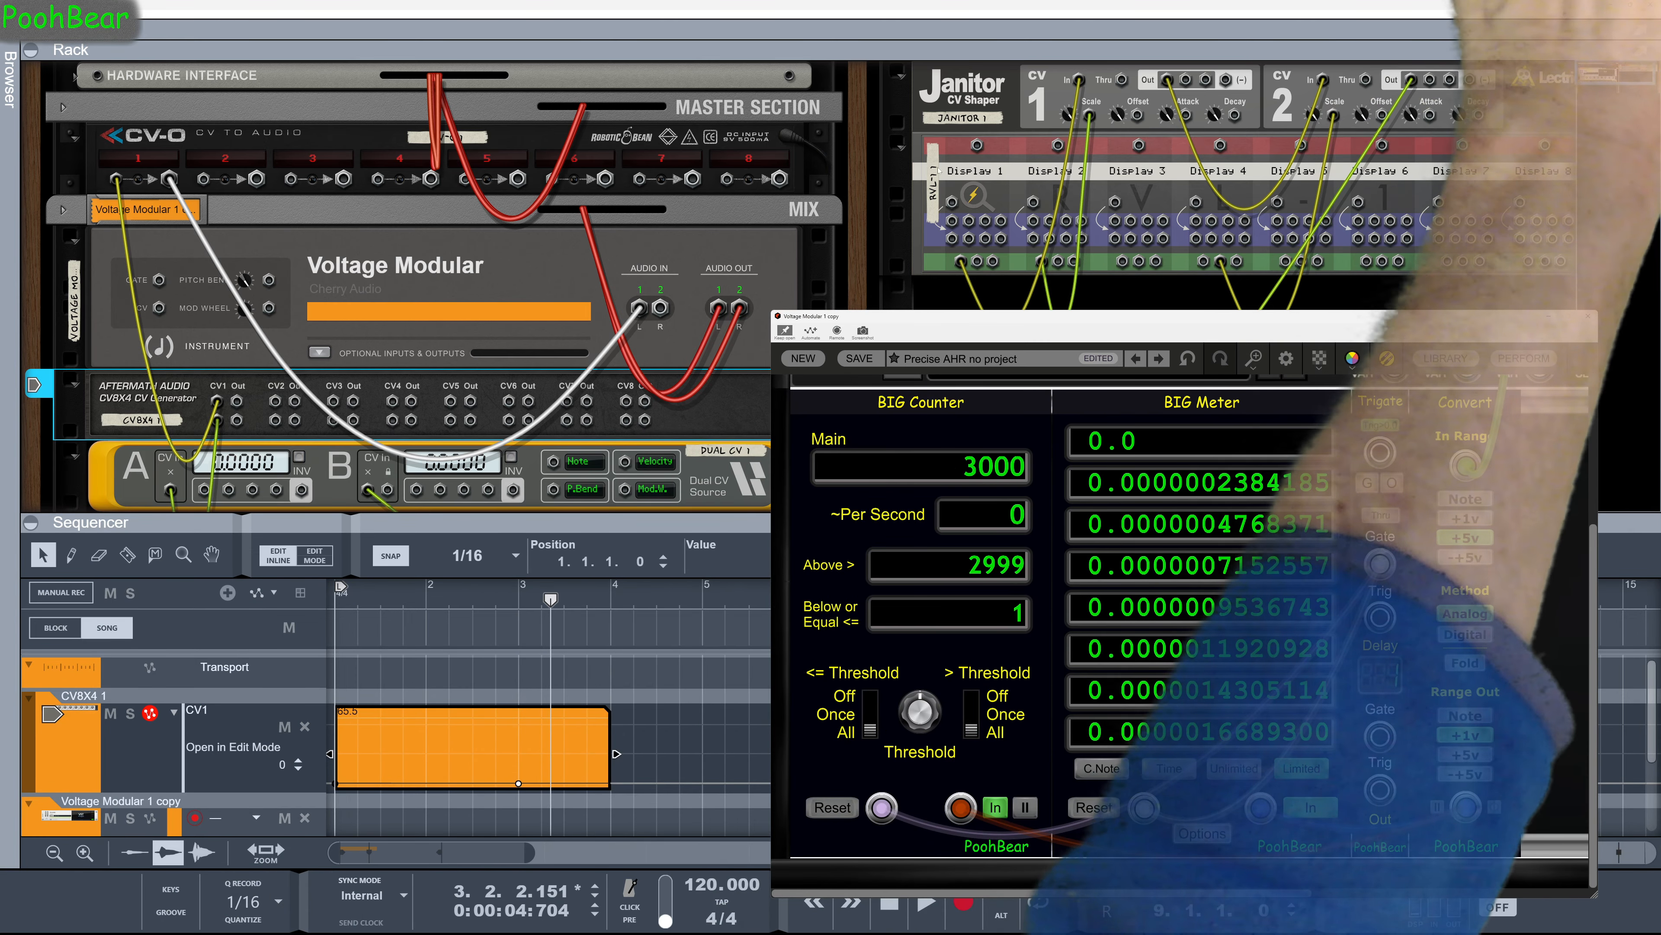
pyautogui.press('Tab')
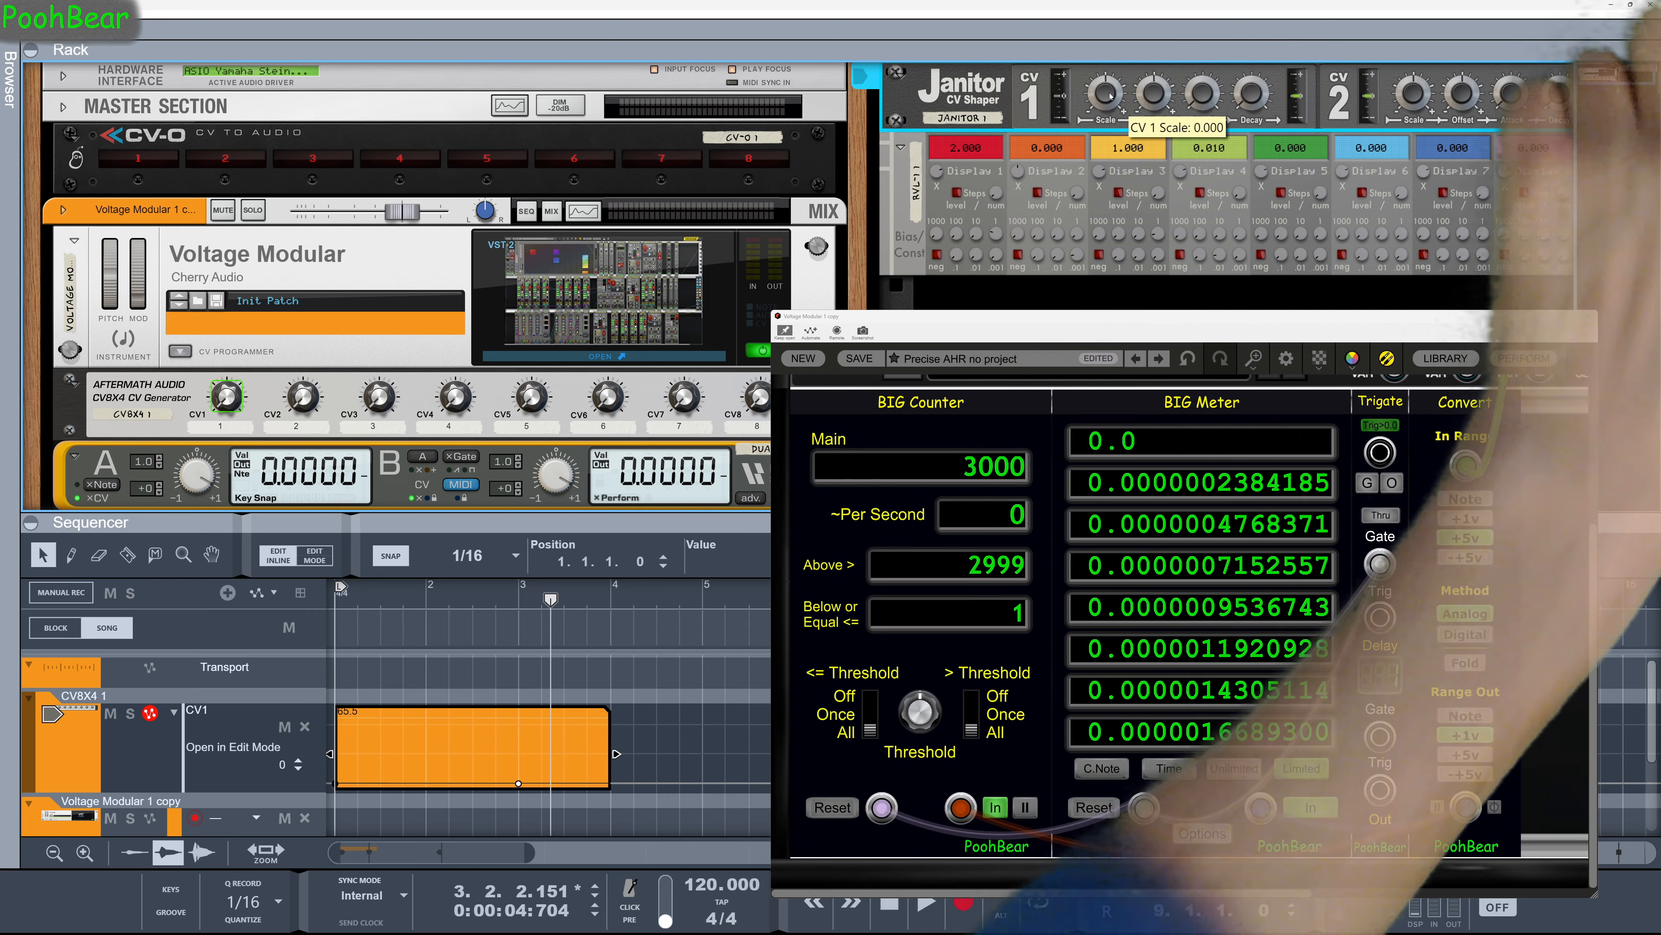
pyautogui.keyDown('alt'); pyautogui.click(1107, 96); pyautogui.keyUp('alt')
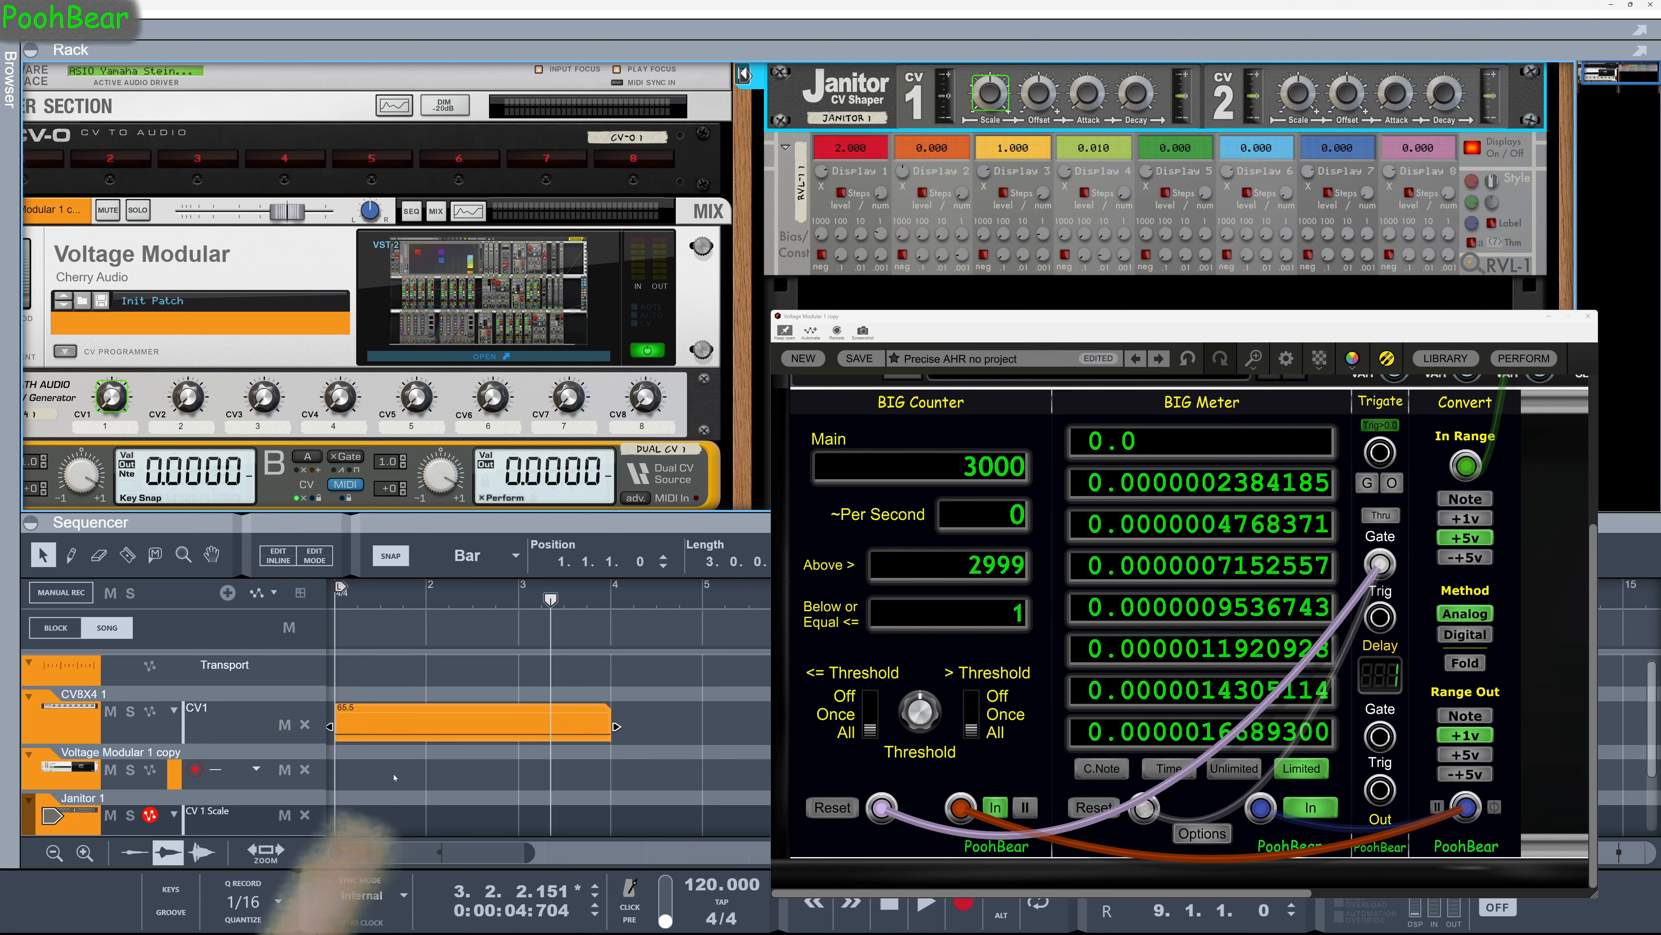
pyautogui.press('p')
pyautogui.click(360, 817)
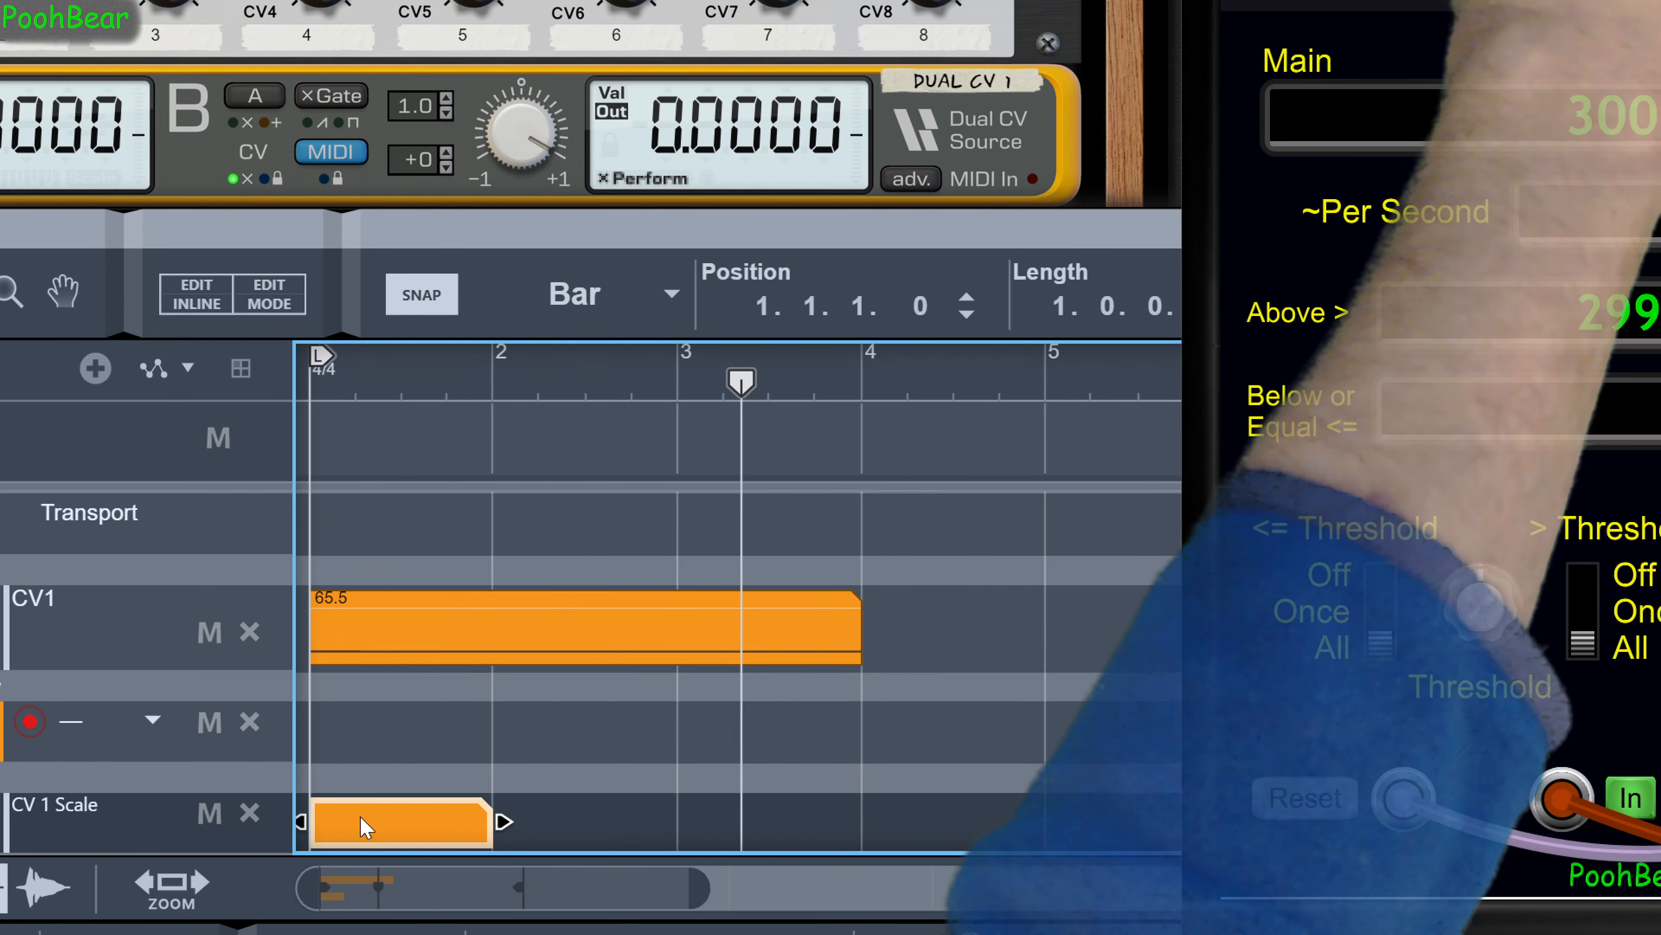
# Open the CV 1 Scale clip for inline editing and set the lane's static value to 0.504.
pyautogui.doubleClick(360, 818)
pyautogui.doubleClick(196, 827)
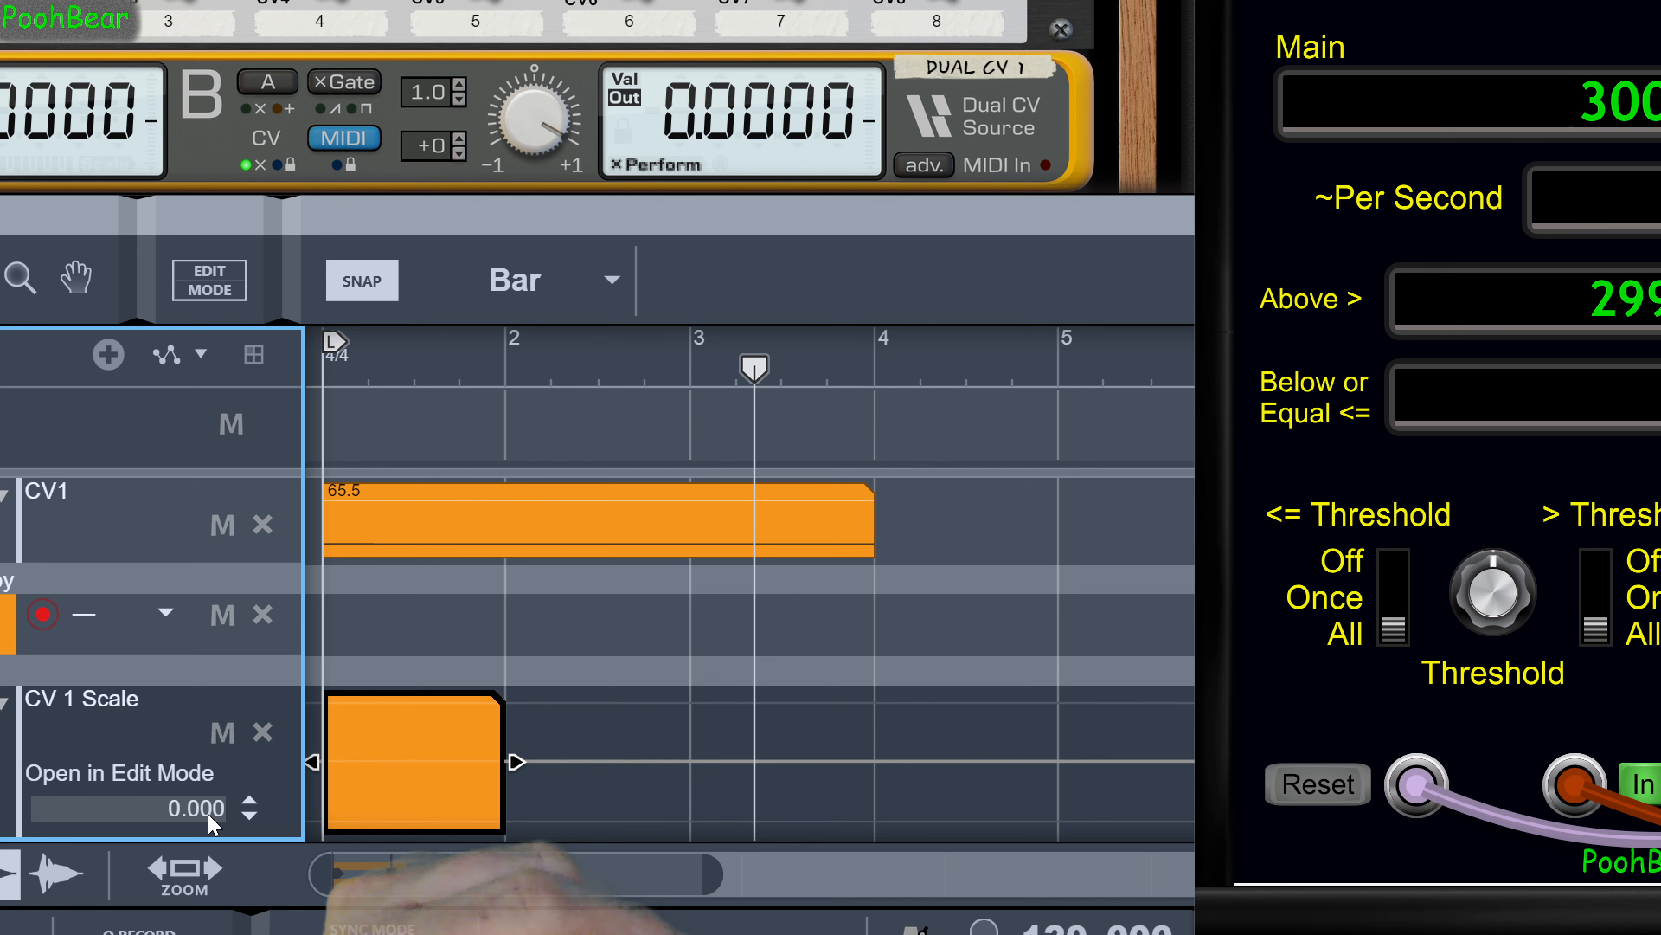
pyautogui.click(208, 814)
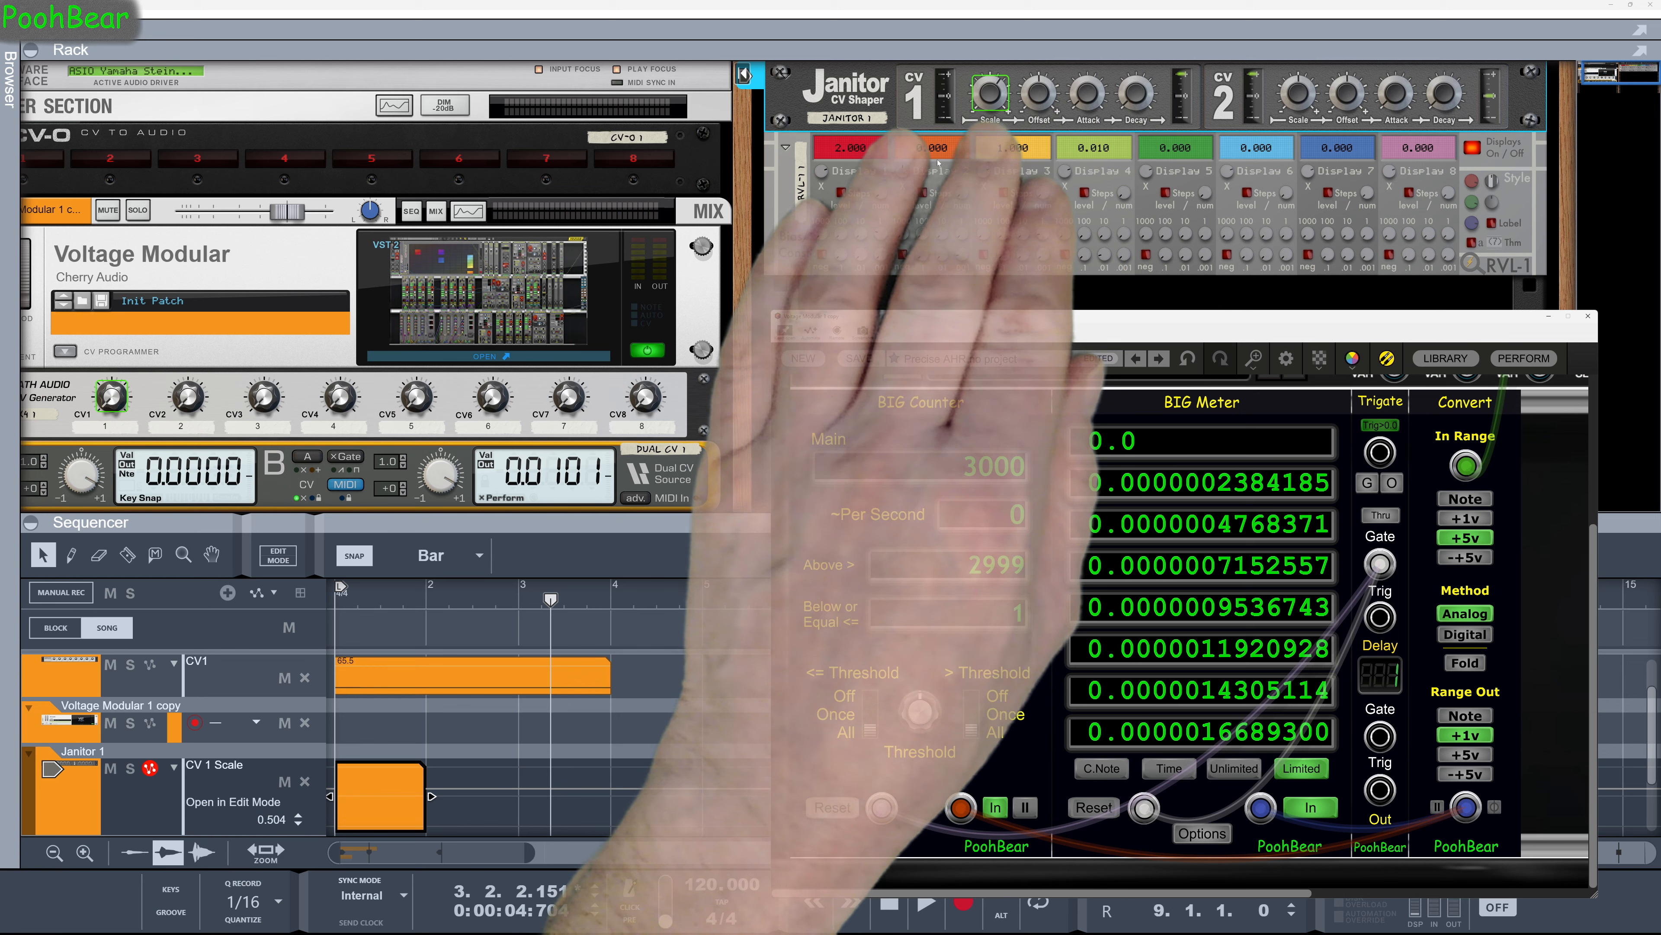
# Clear the automation of the Janitor's CV 1 Scale and set the knob to 0.008.
pyautogui.rightClick(987, 99)
pyautogui.click(1015, 110)
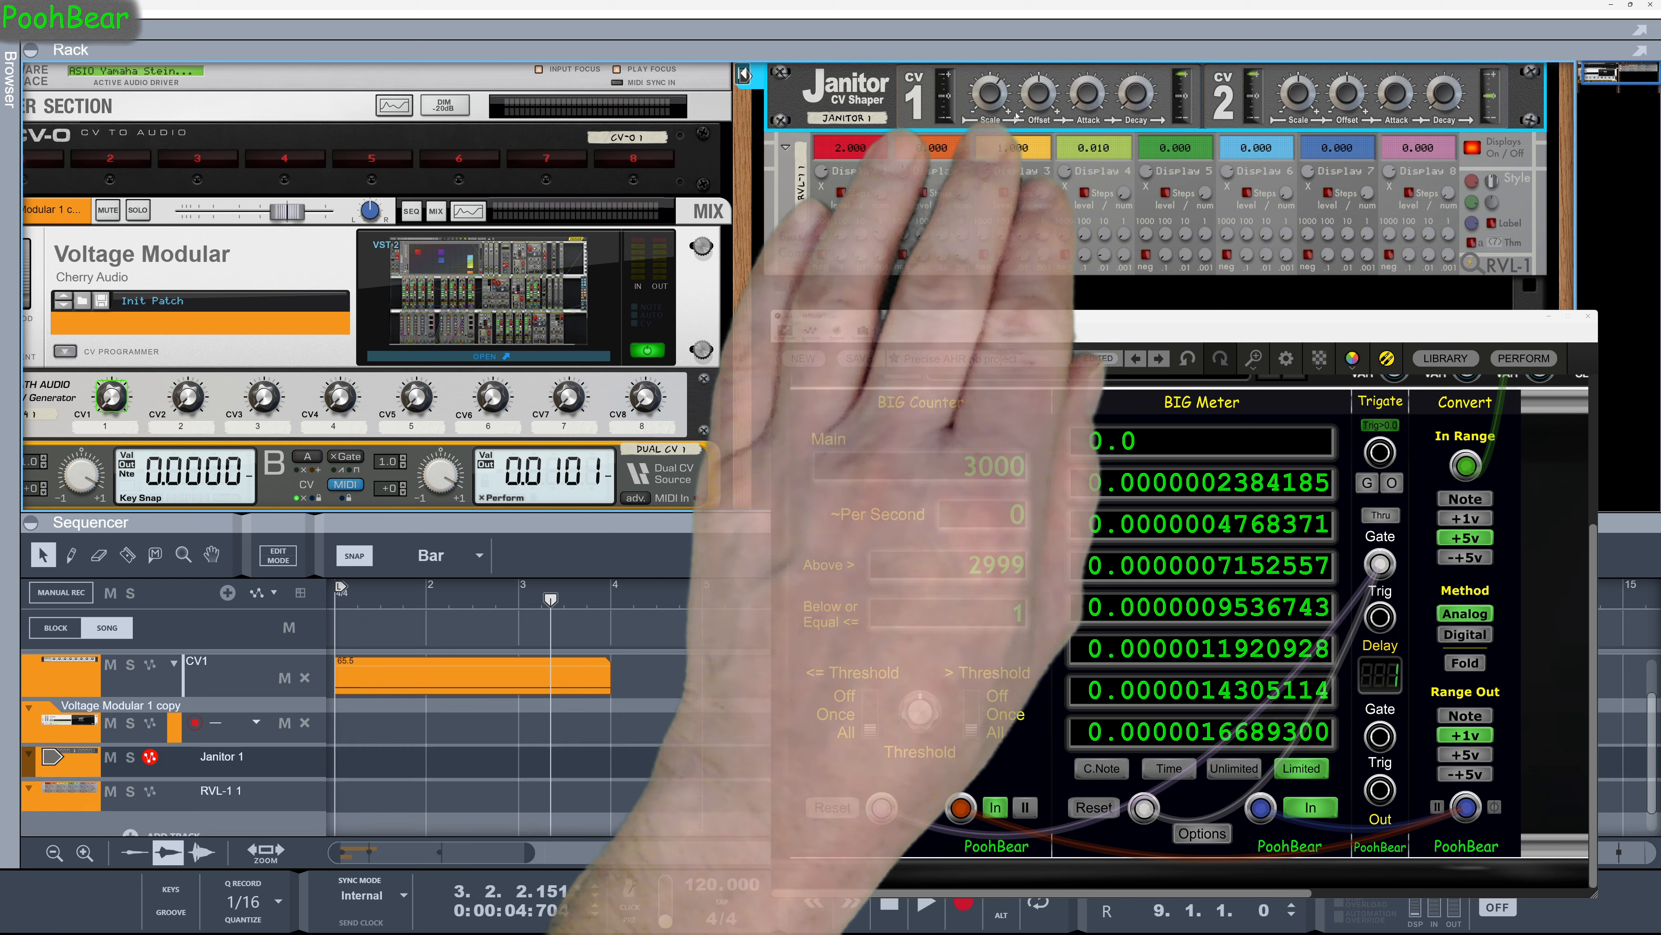
pyautogui.moveTo(989, 125); pyautogui.dragTo(991, 134)
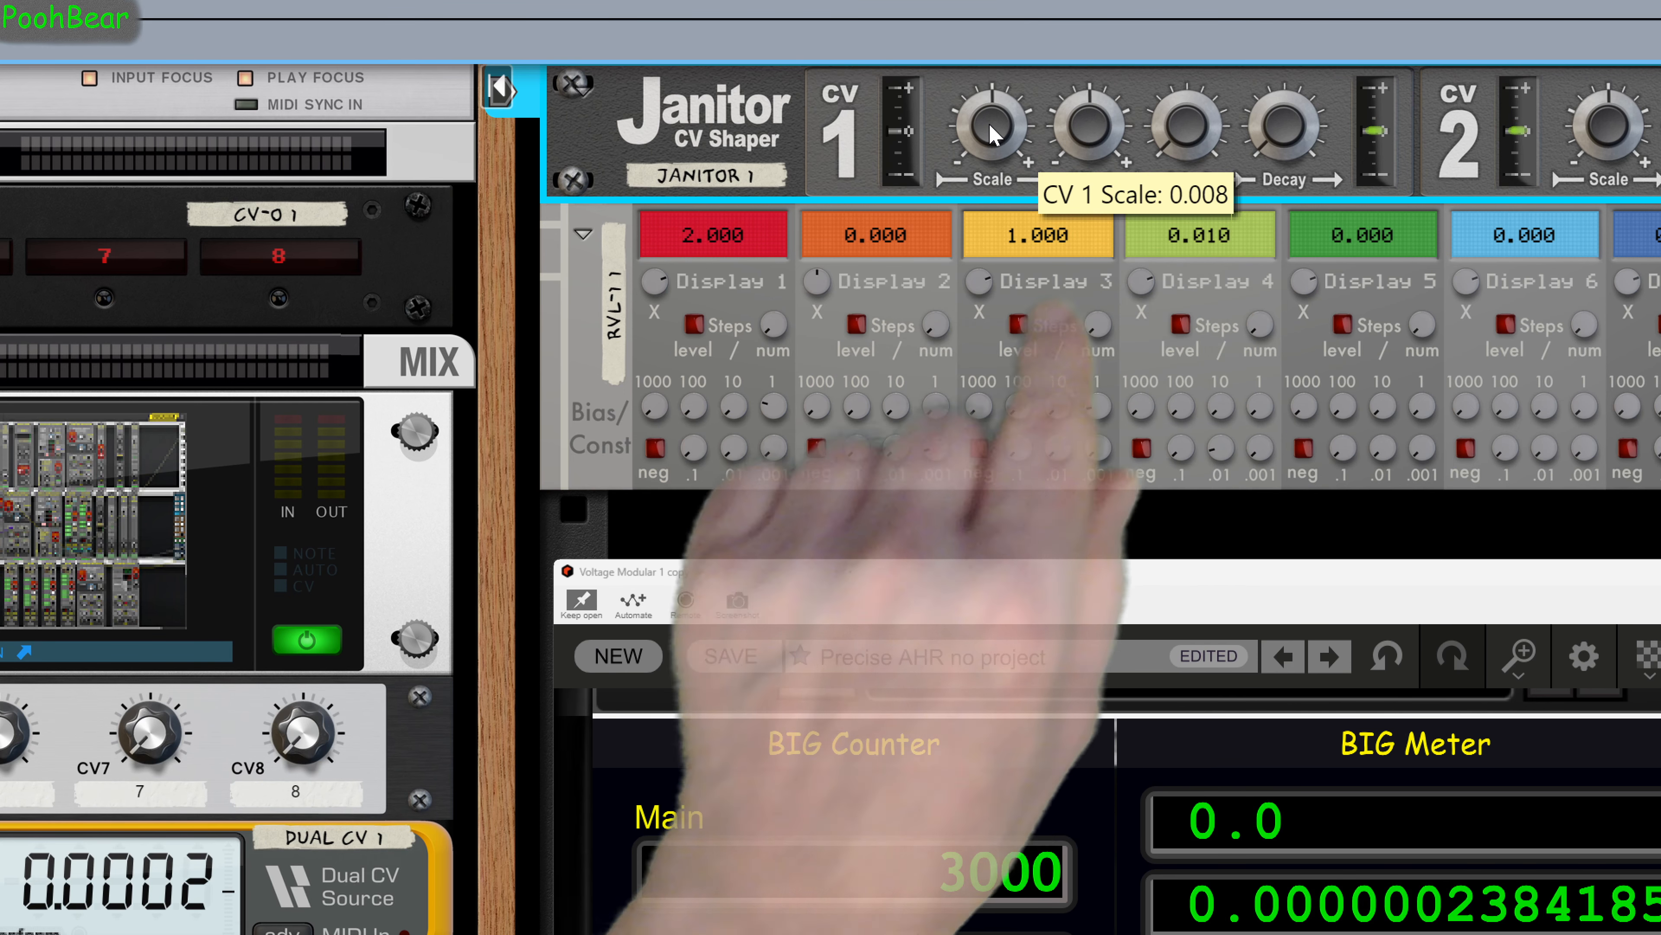
# Add the automation lane for CV 1 Scale again, turn its knob down to -2.000 and bring it back up.
pyautogui.rightClick(991, 62)
pyautogui.click(1030, 181)
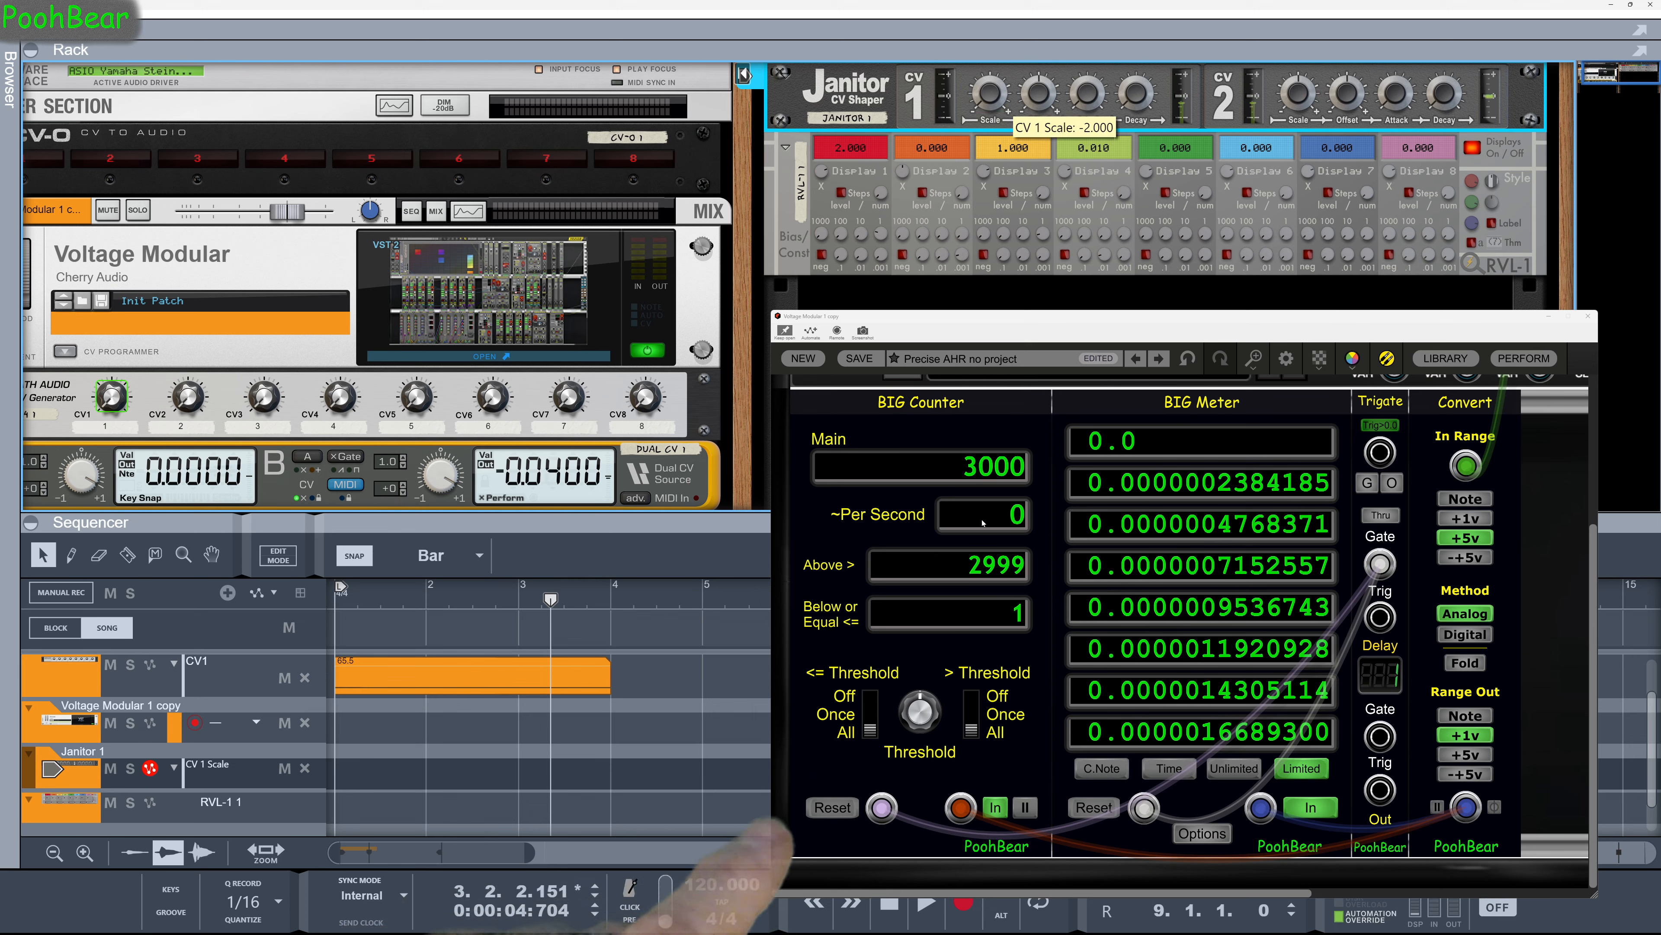
pyautogui.moveTo(983, 523); pyautogui.dragTo(998, 97)
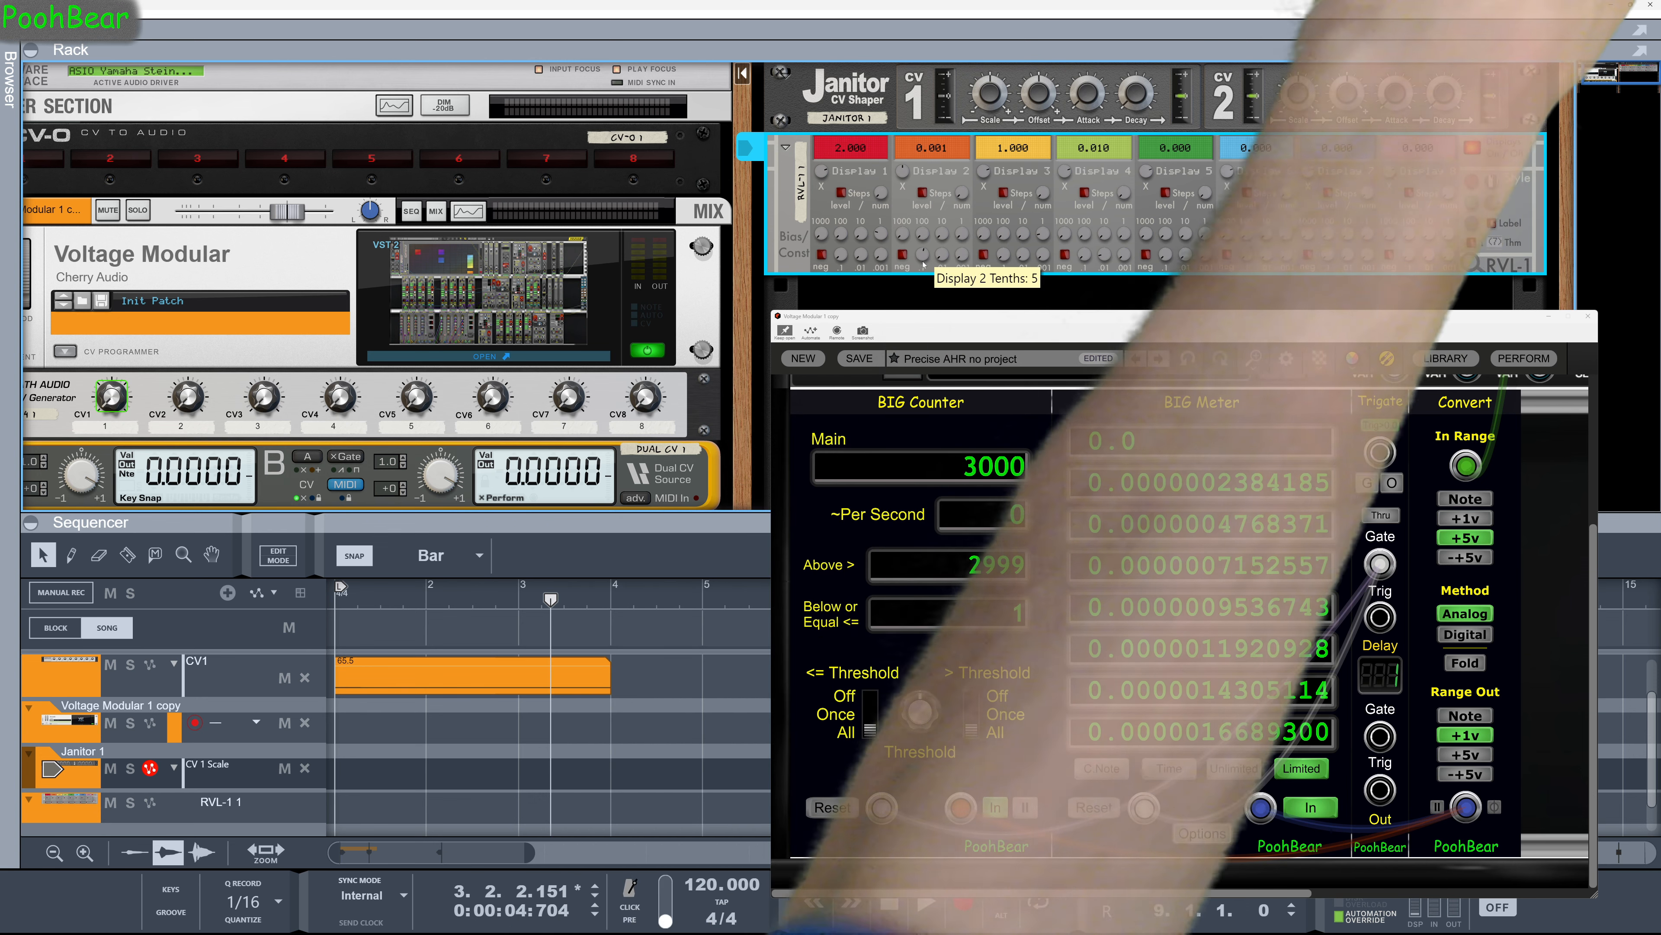
# Check the cable at the Janitor's CV 1 Scale input on the rack's rear, then turn down the RVL-1's Display 2 Tenths until it shows 0.000.
pyautogui.press('Tab')
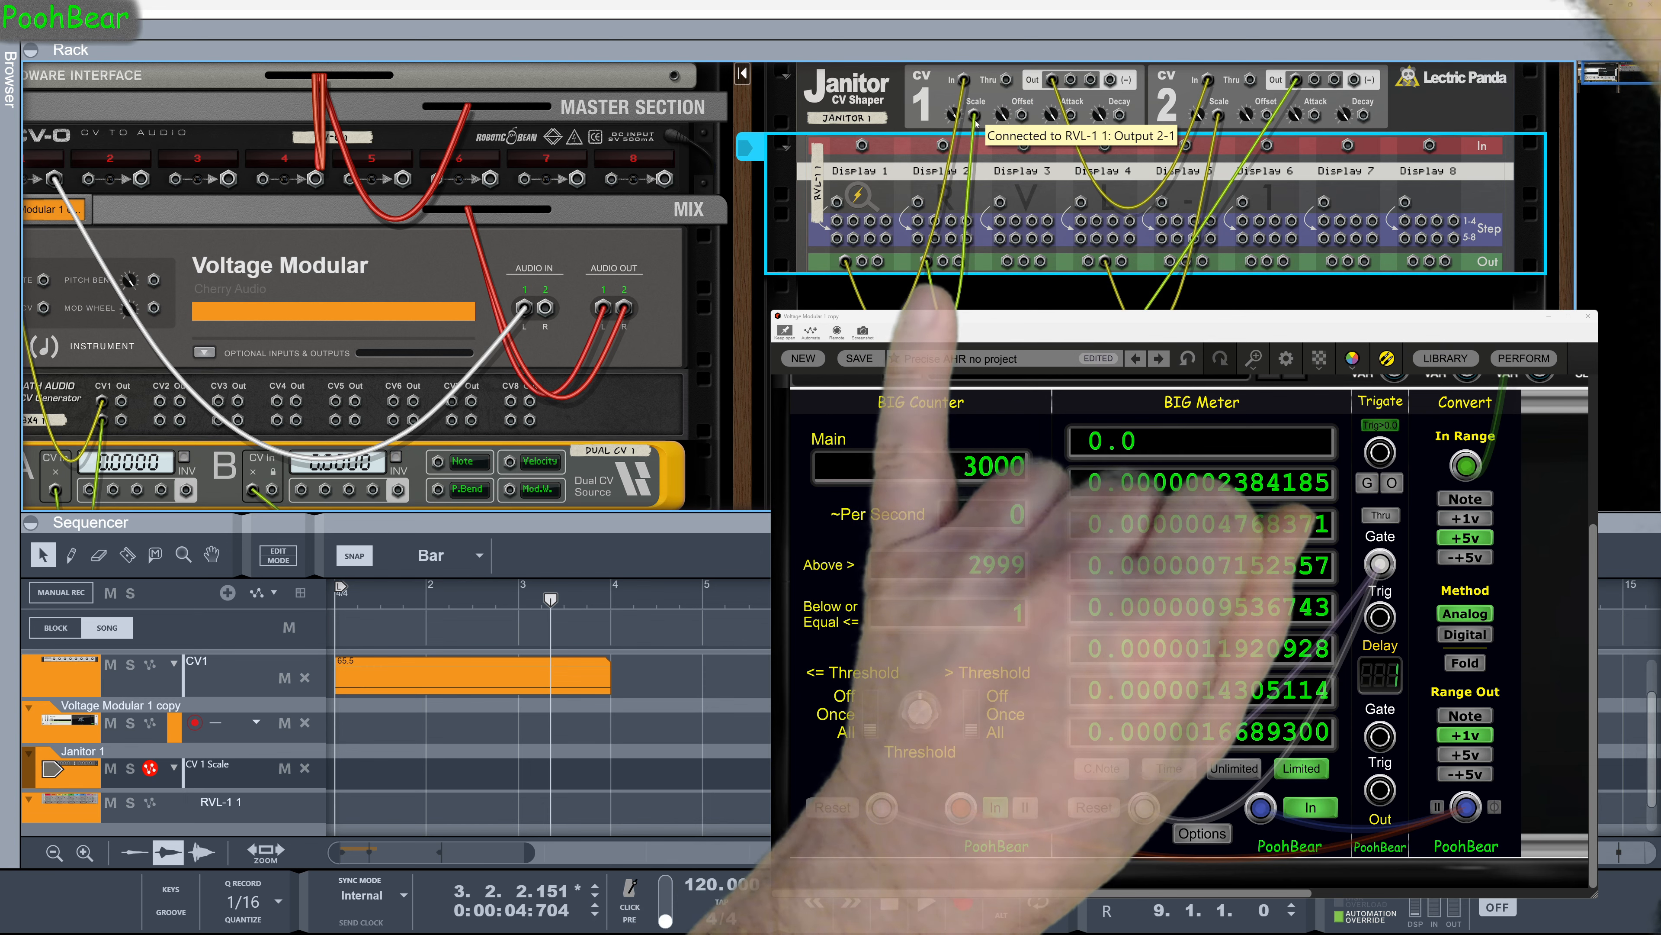
pyautogui.press('Tab')
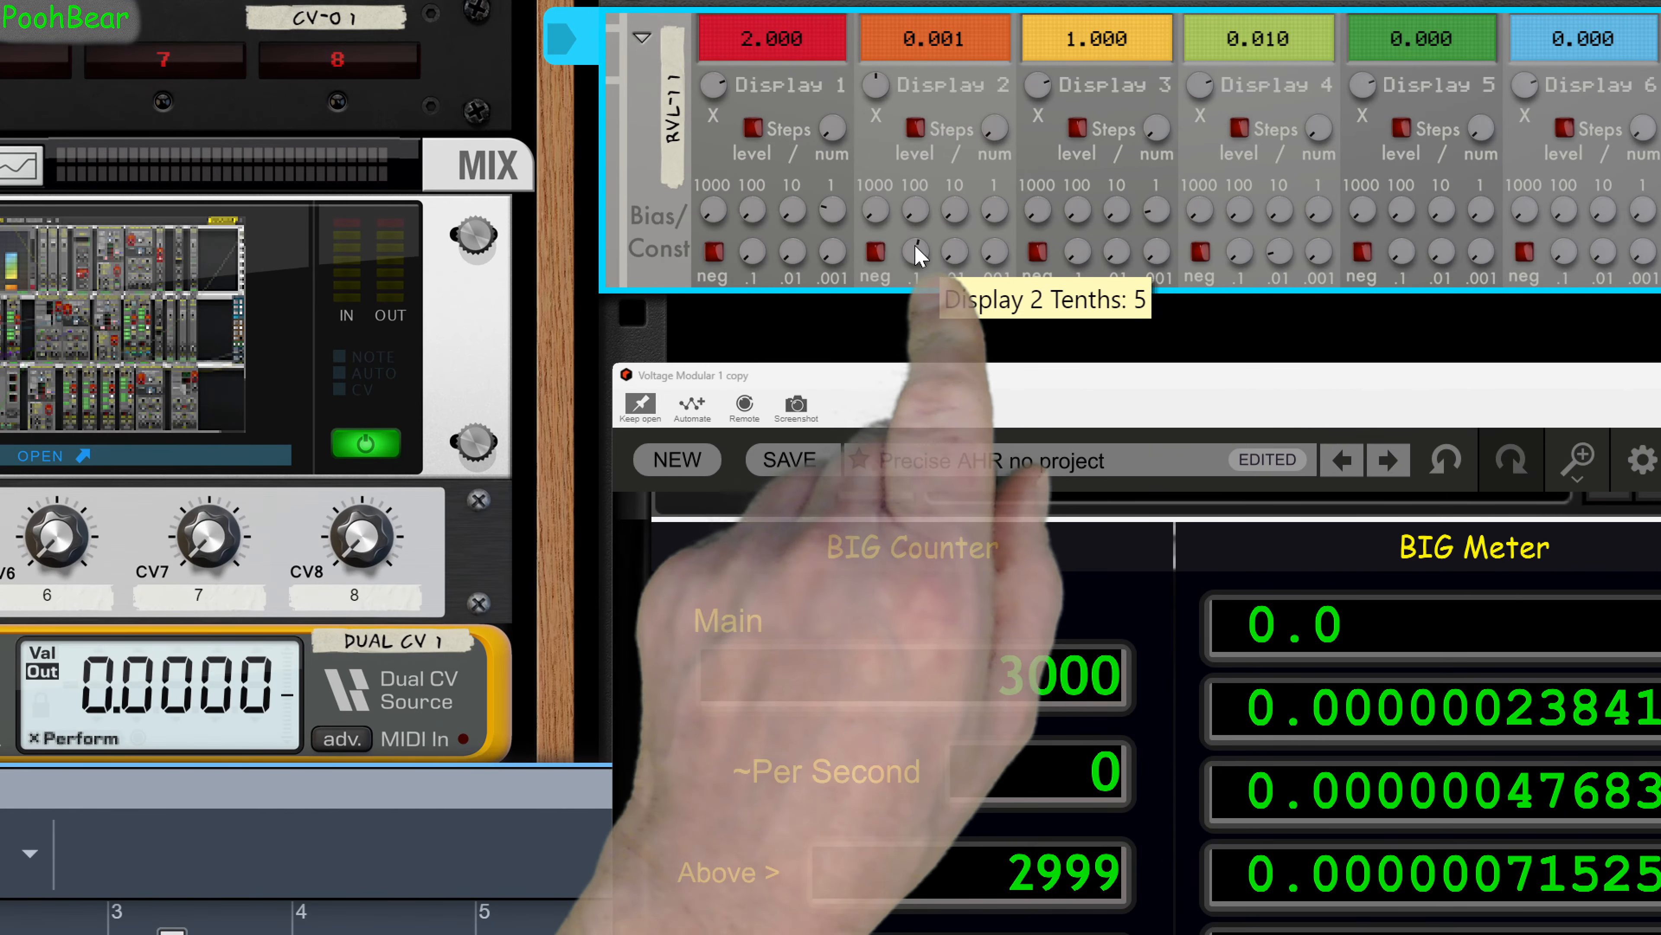
pyautogui.moveTo(922, 254); pyautogui.dragTo(950, 389)
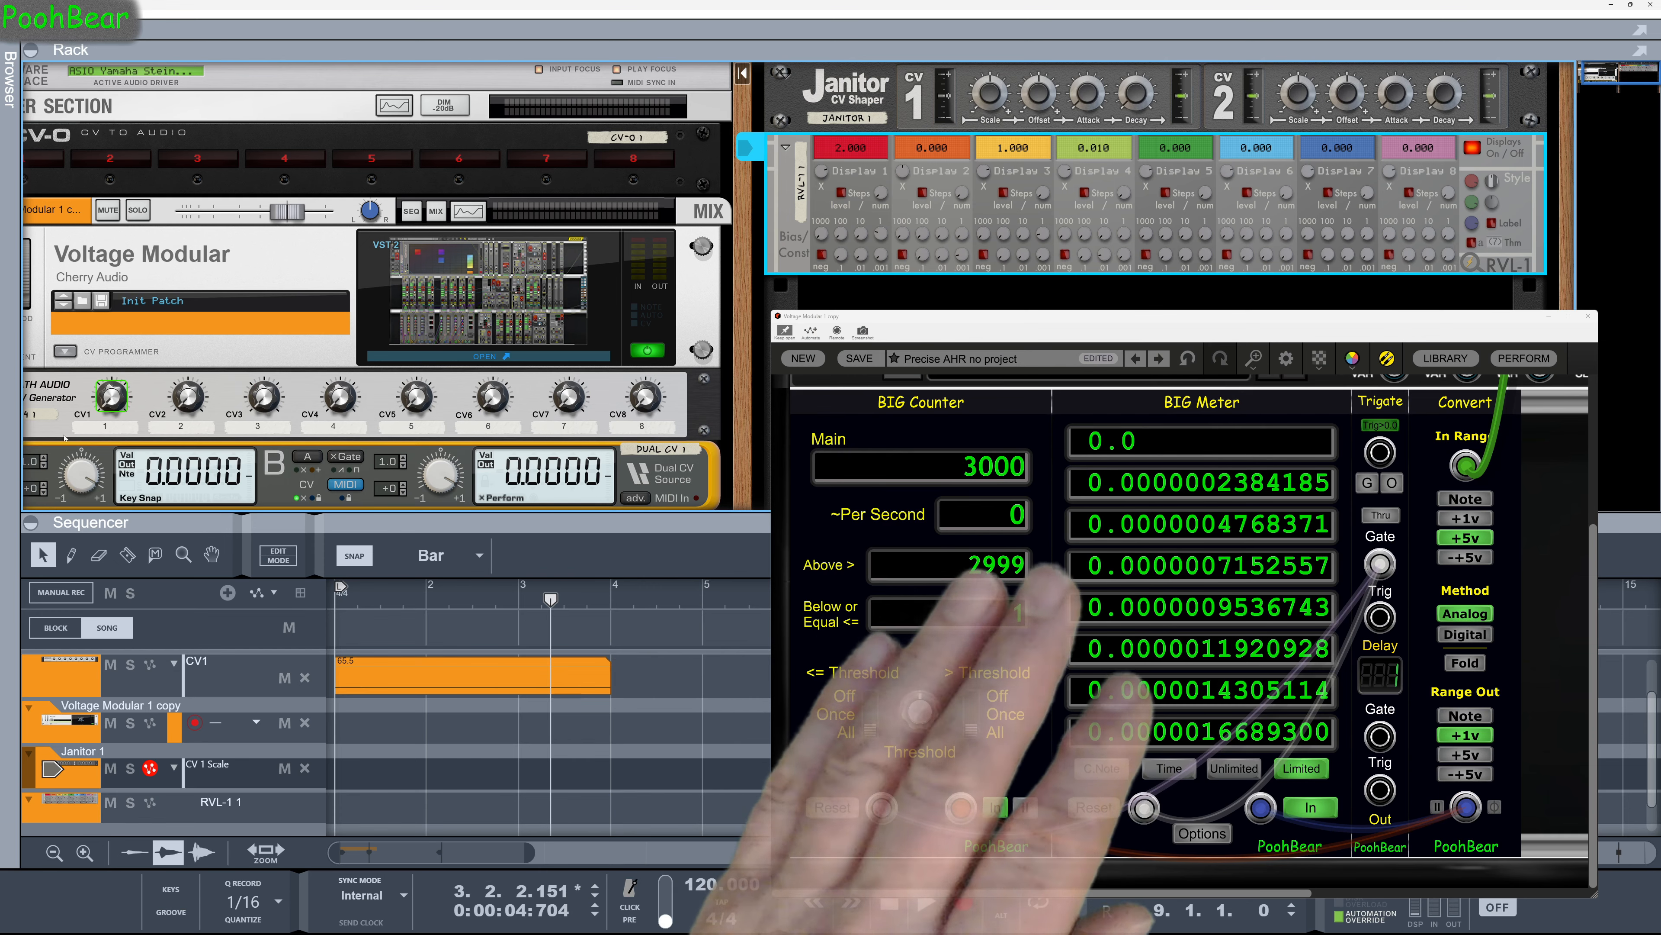
pyautogui.moveTo(743, 391); pyautogui.dragTo(932, 410)
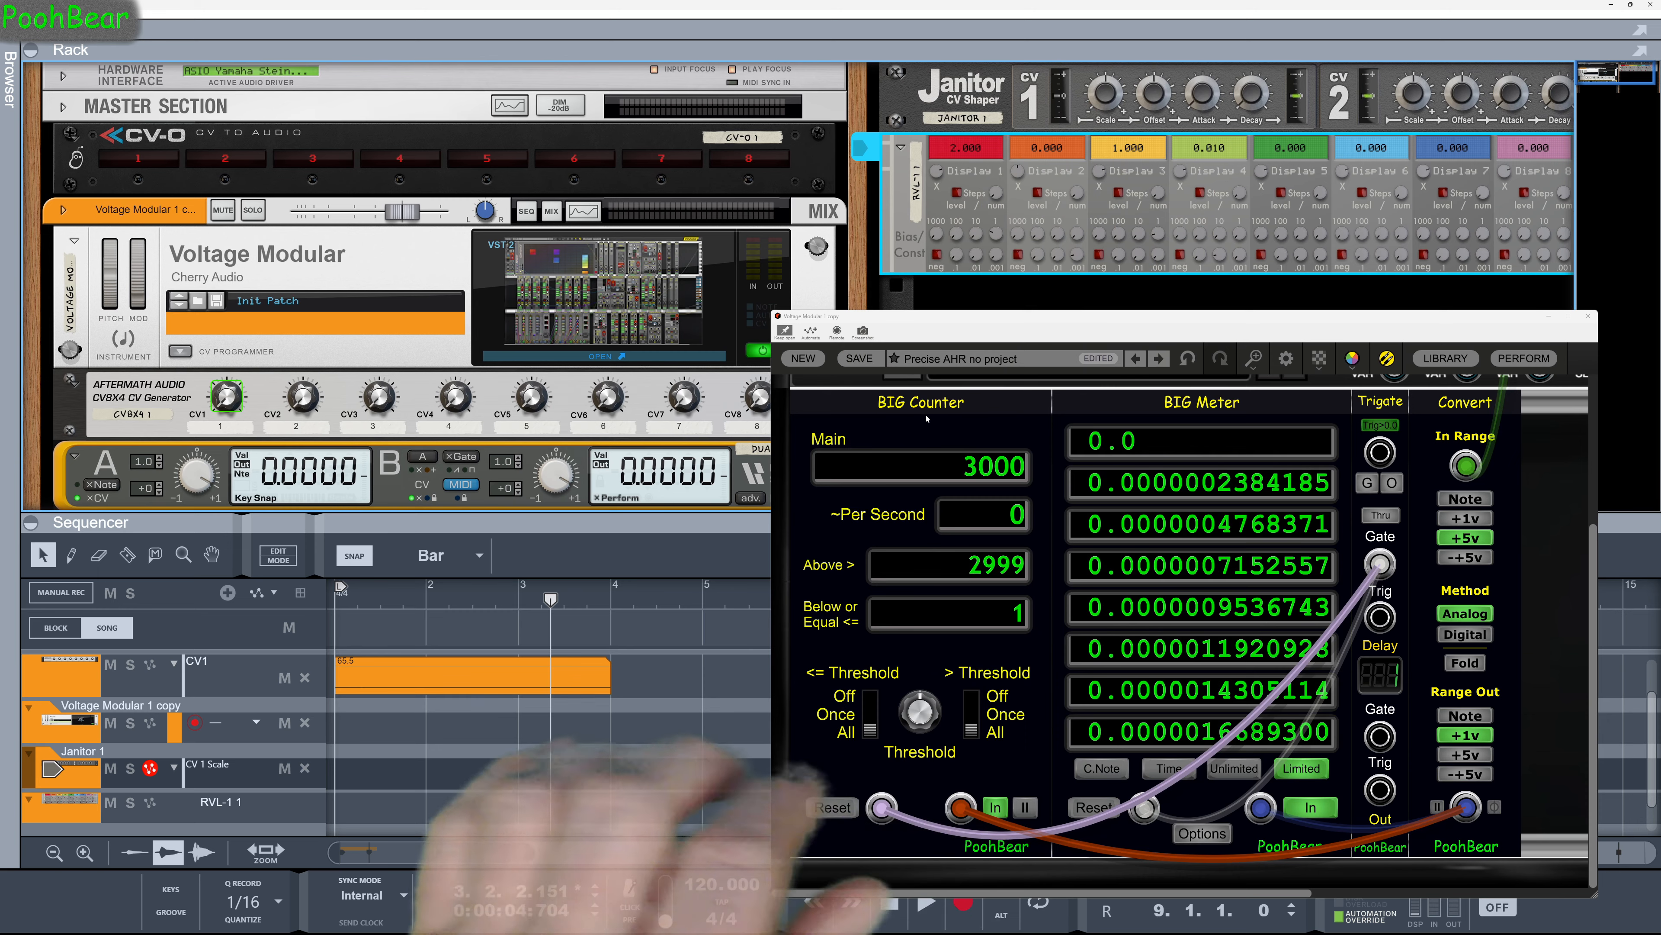